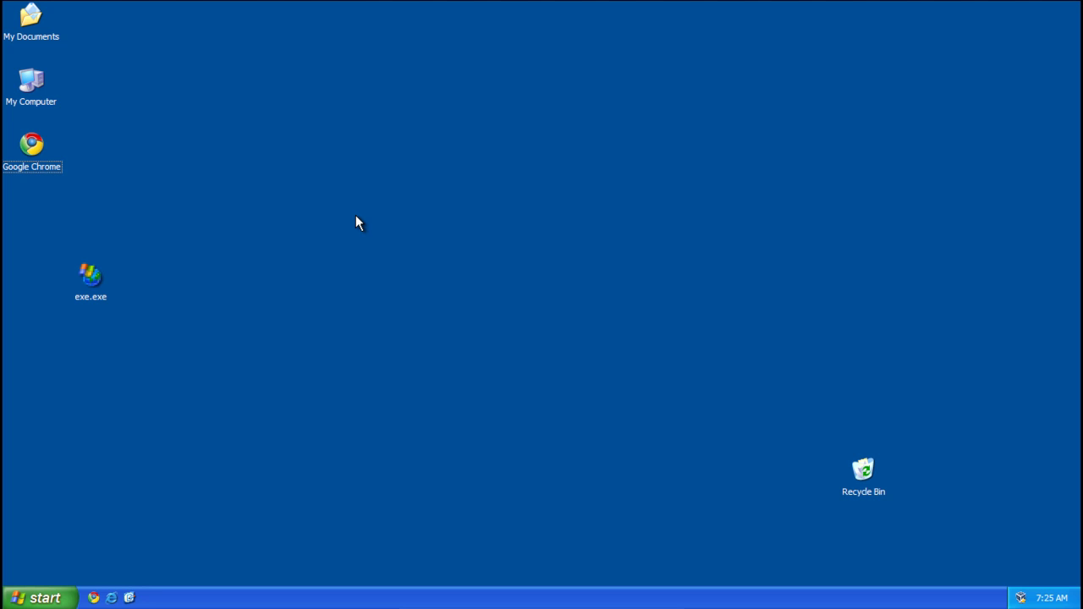
Step: Run exe.exe from the desktop and start the hard drive scan offered in the System Error dialog
left_click(96, 277)
left_click(556, 417)
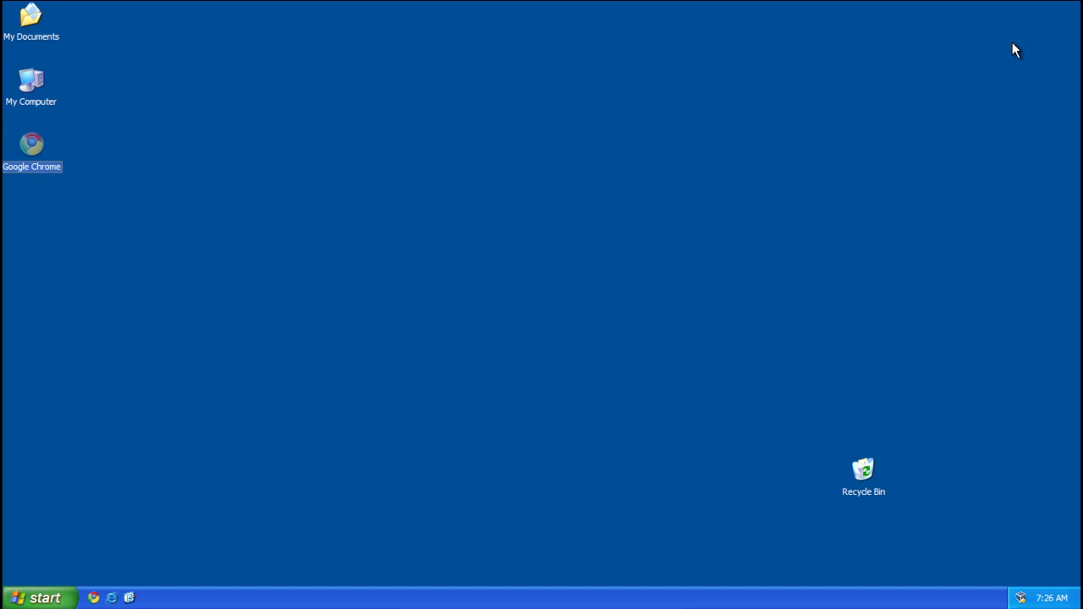
right_click(278, 607)
left_click(296, 561)
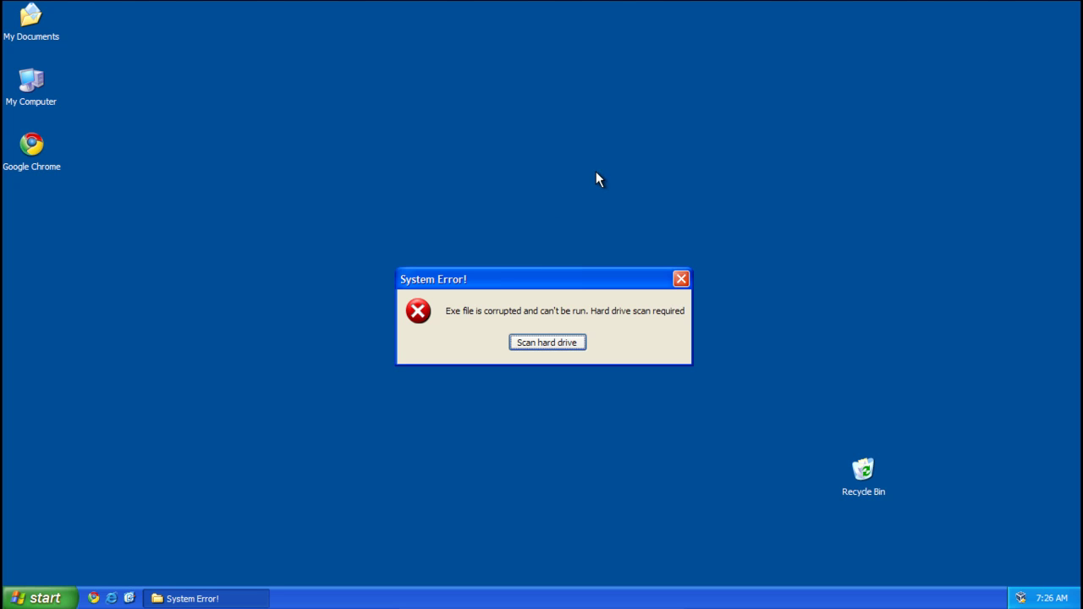
left_click(567, 345)
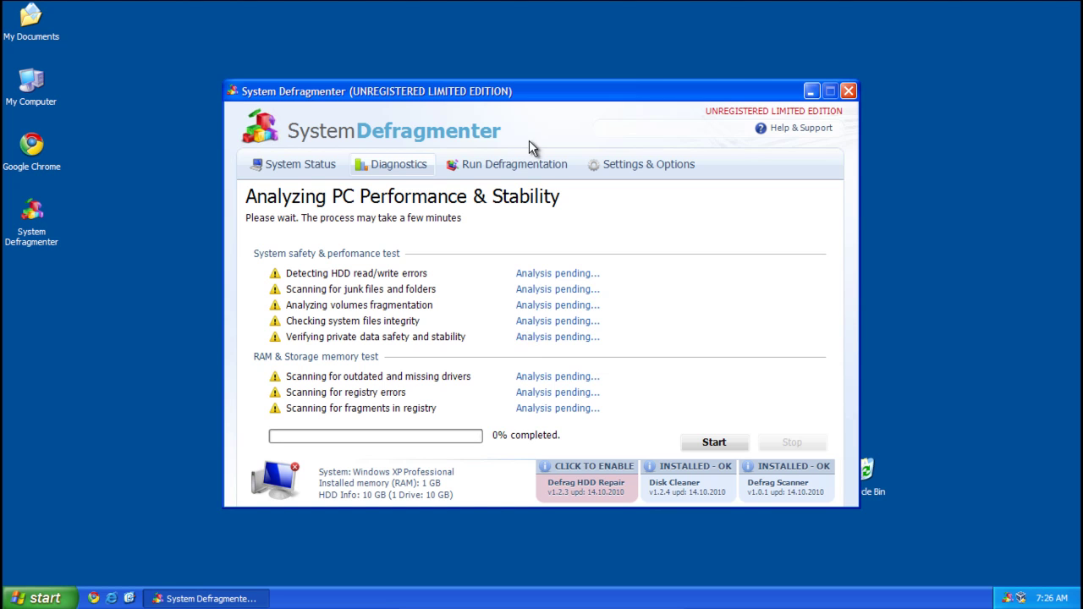
Step: Start the disk cleanup check from the System Status dashboard and examine every entry in the error report
left_click(276, 168)
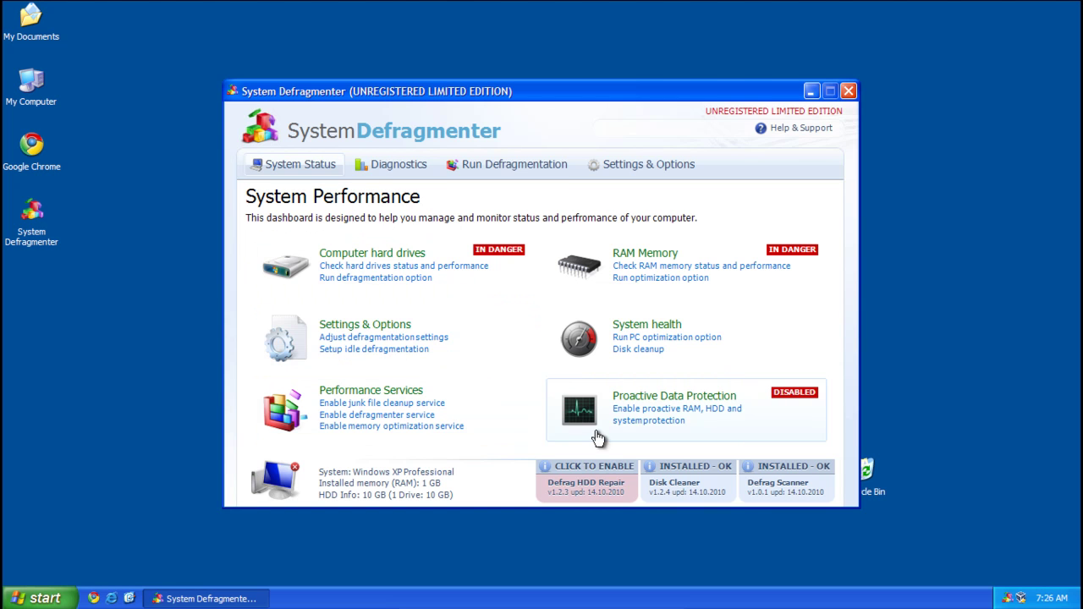
left_click(616, 355)
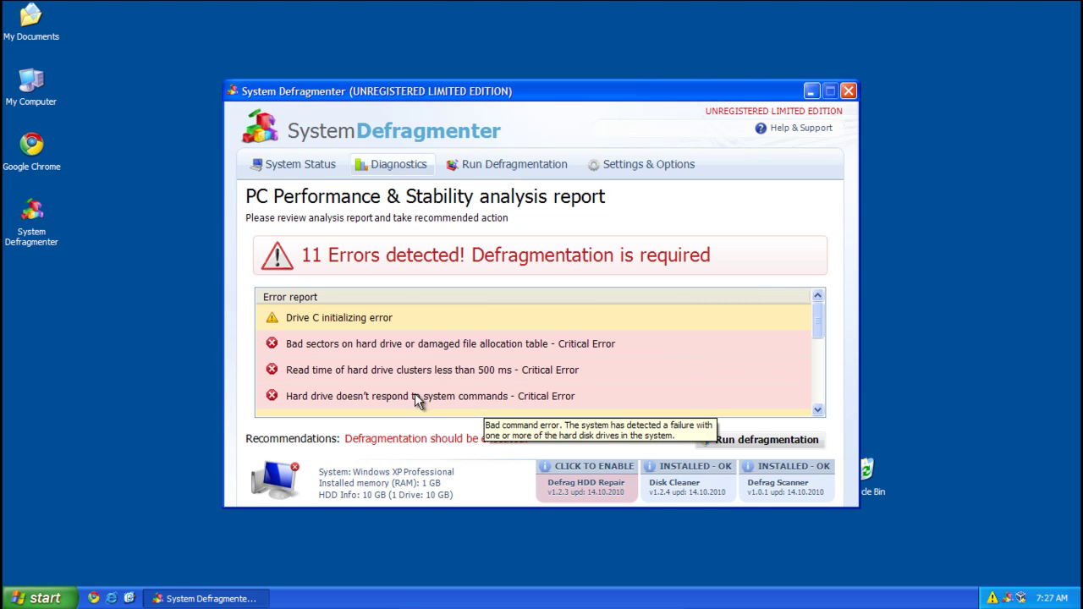
scroll(405, 393, "down", 3)
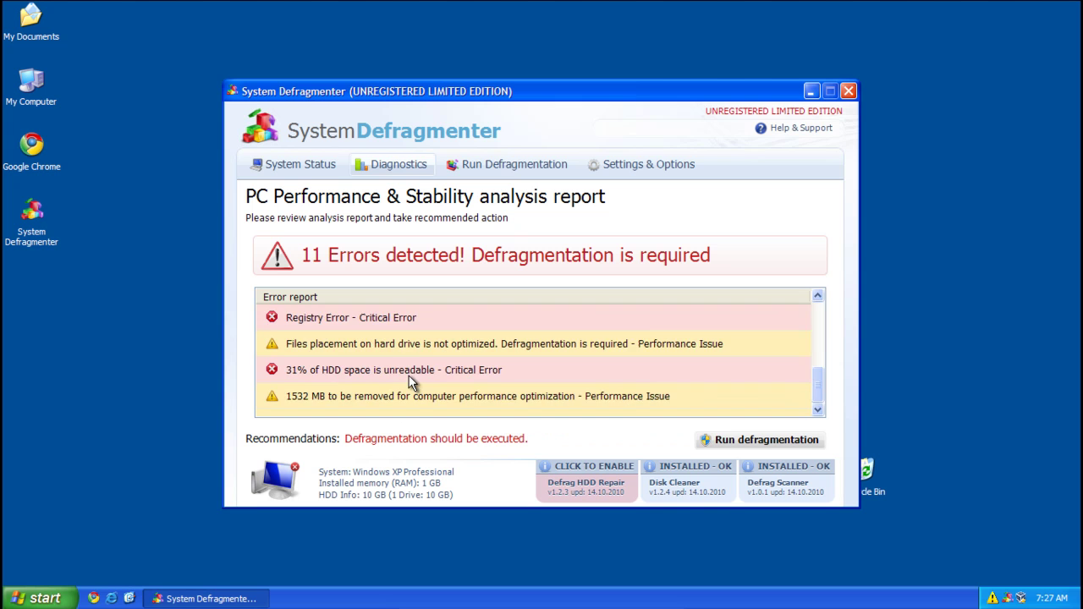
scroll(407, 383, "up", 2)
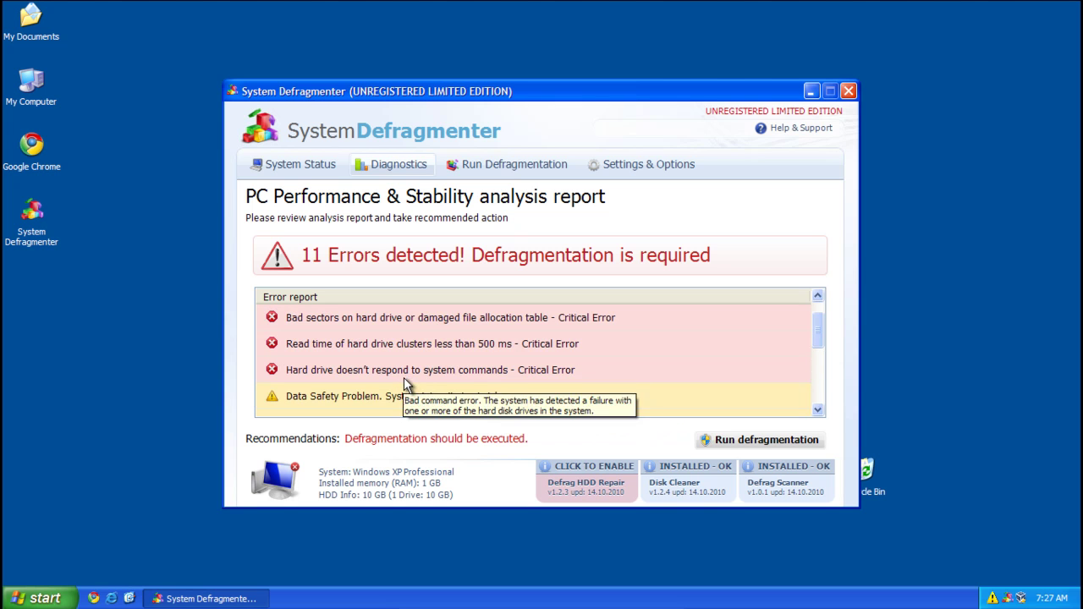
scroll(404, 378, "down", 1)
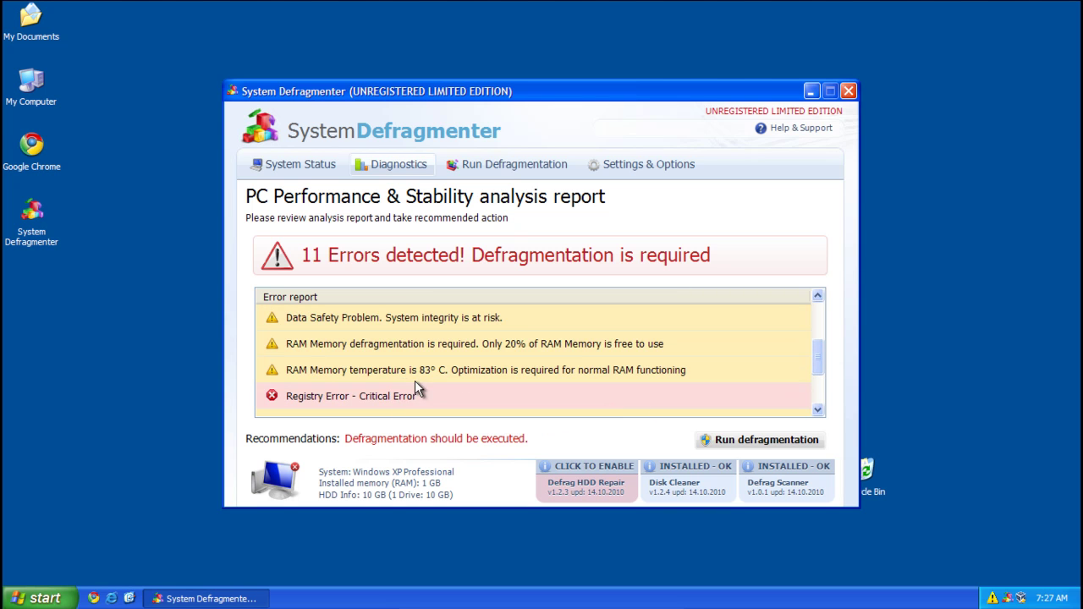
mouse_move(423, 380)
scroll(440, 371, "down", 1)
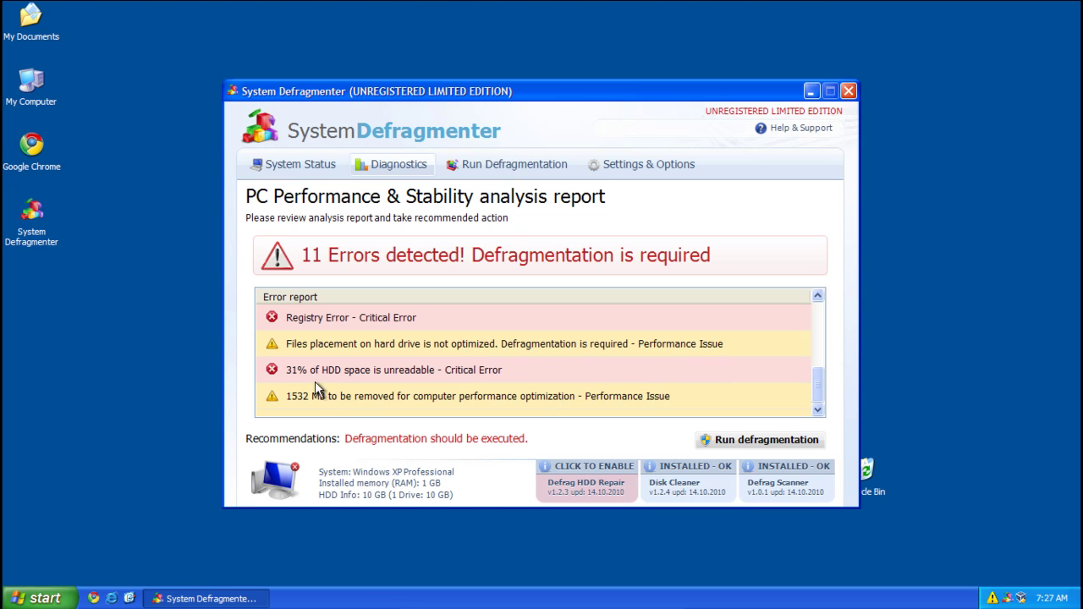
mouse_move(315, 393)
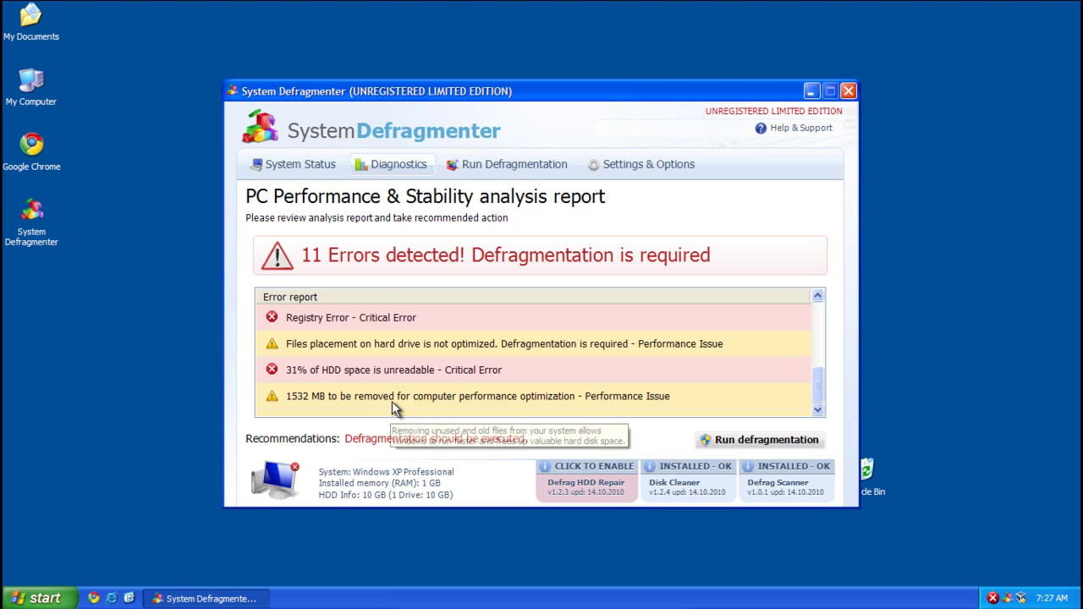
Step: Look at the defragmentation page despite the unresolved errors and set the program's interface language to Russian
left_click(516, 174)
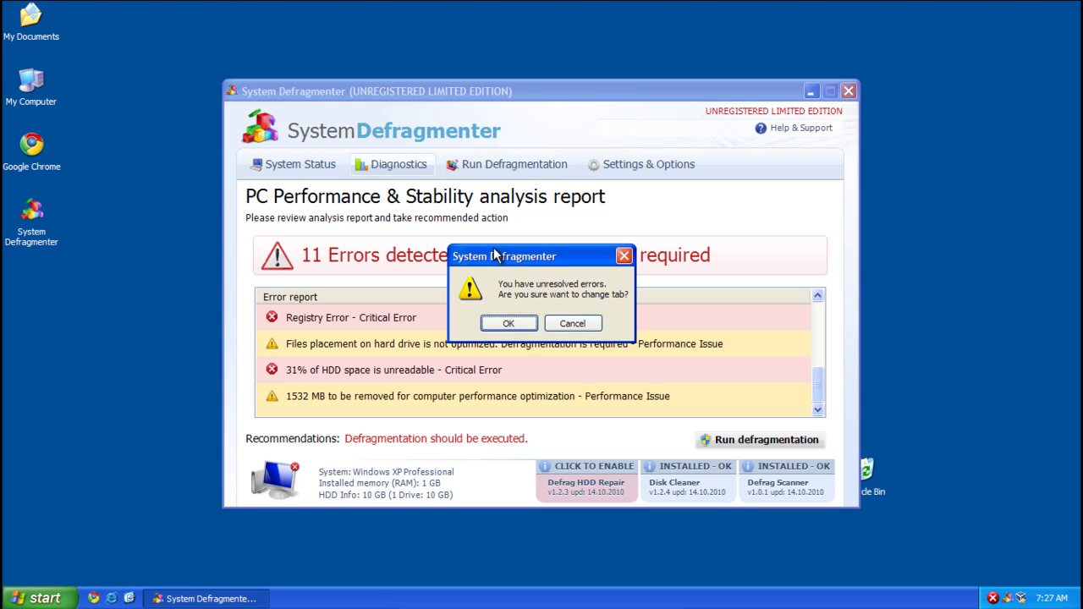
left_click(512, 323)
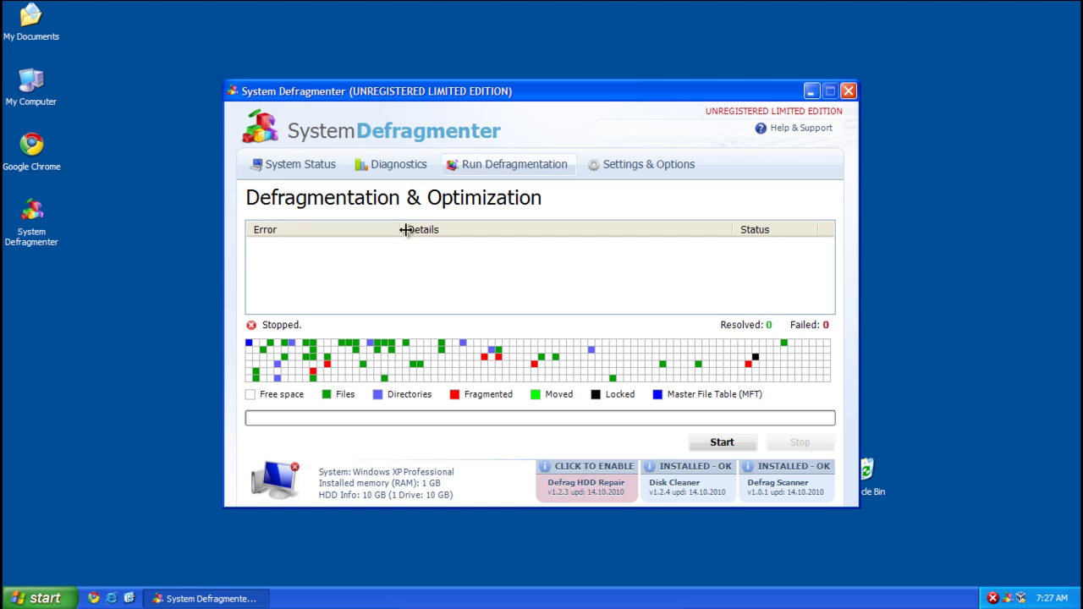
left_click(641, 168)
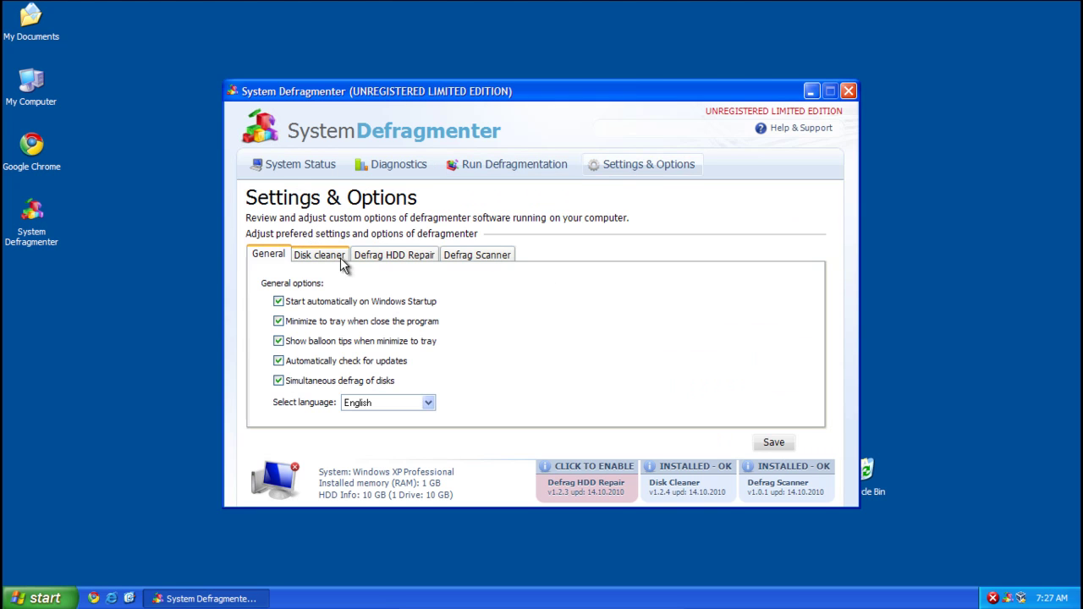
left_click(399, 404)
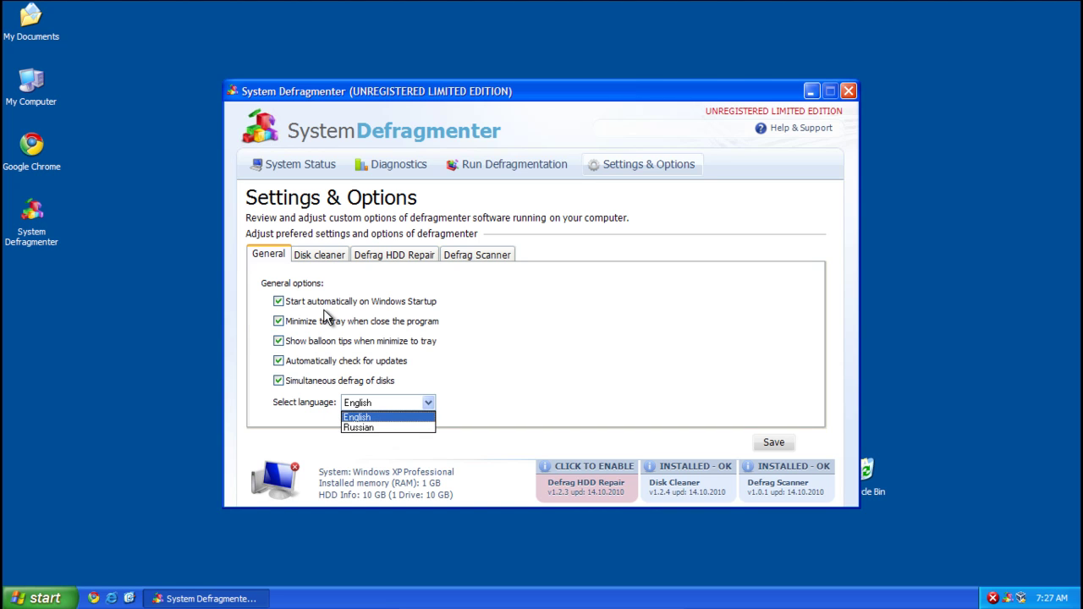
left_click(359, 427)
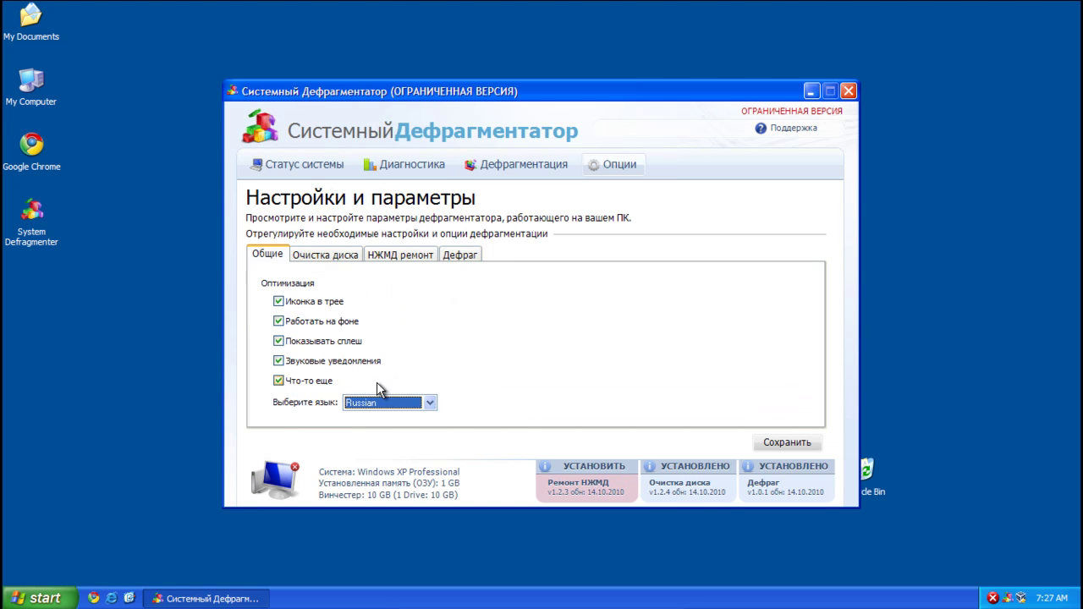
Step: Look over the disk cleaner options in Russian and set the interface language back to English
left_click(350, 255)
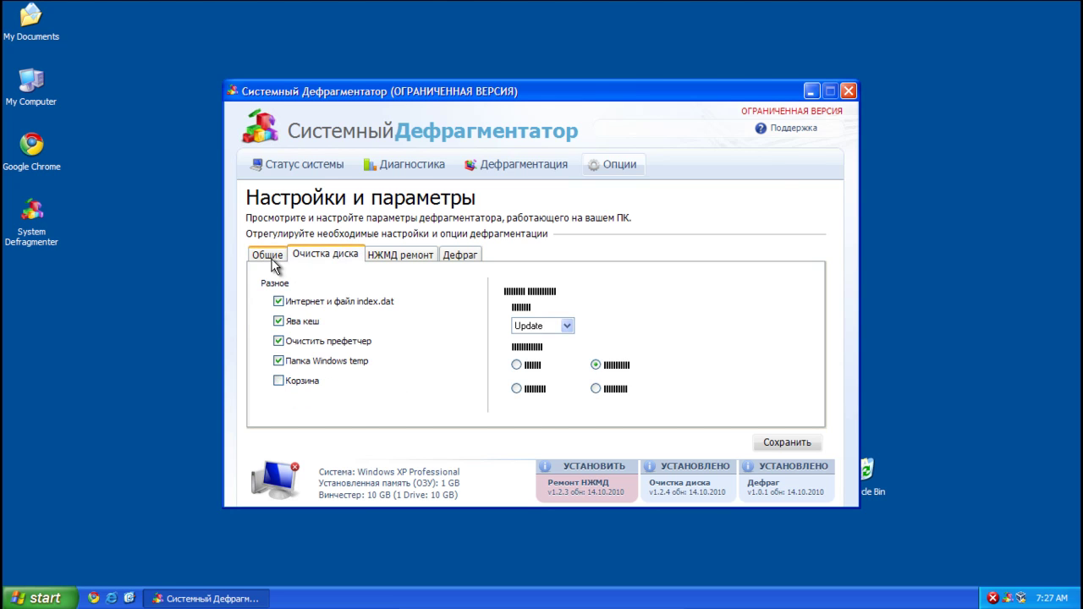
left_click(272, 258)
left_click(340, 259)
left_click(261, 255)
left_click(430, 403)
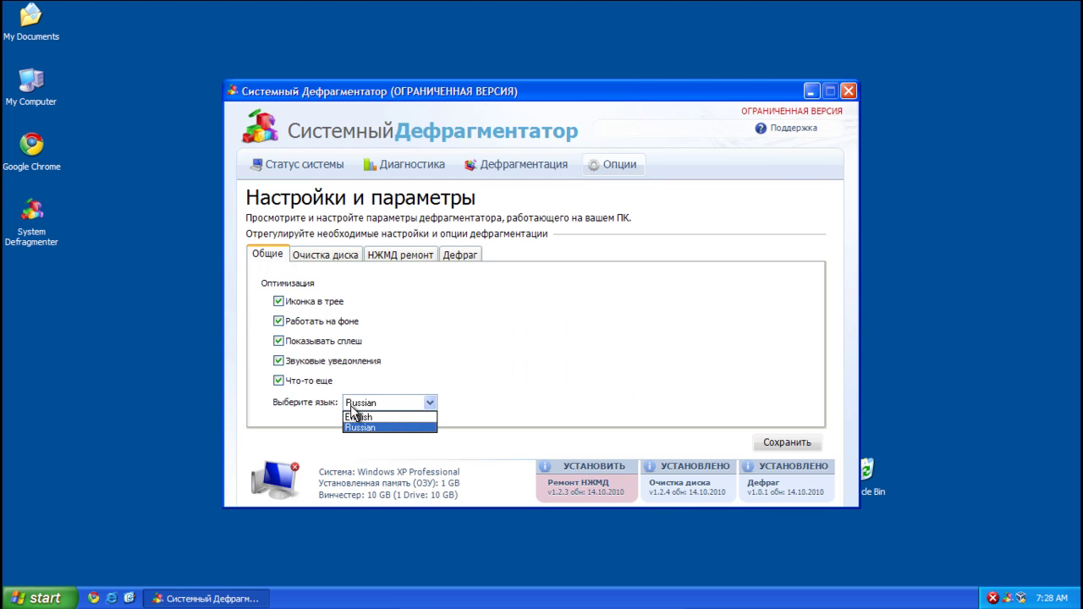
left_click(360, 423)
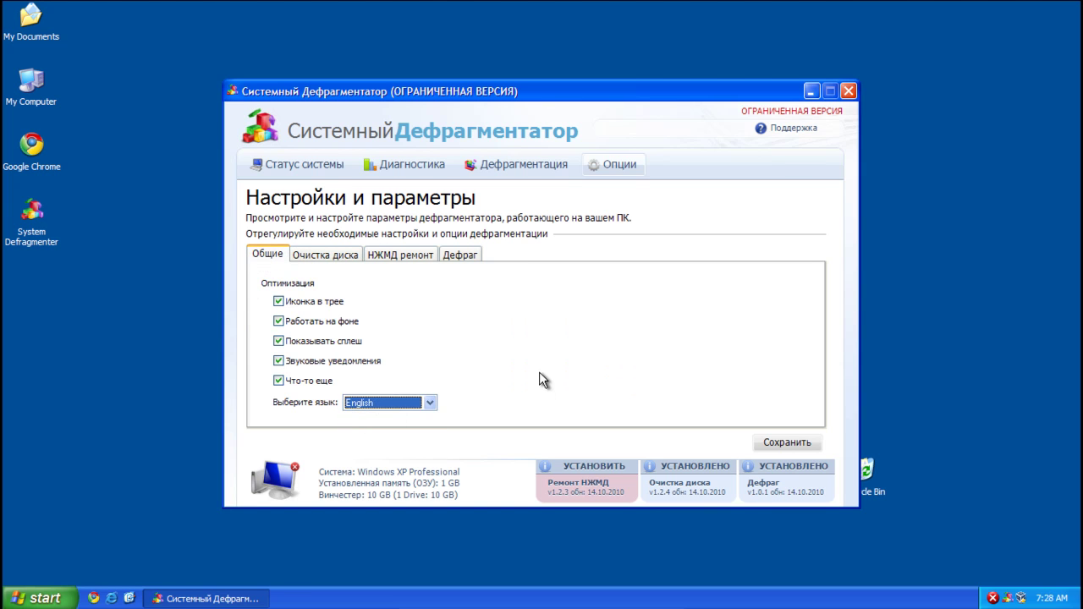
Step: Review the Disk cleaner, Defrag HDD Repair and Defrag Scanner options in the settings
left_click(333, 259)
left_click(373, 259)
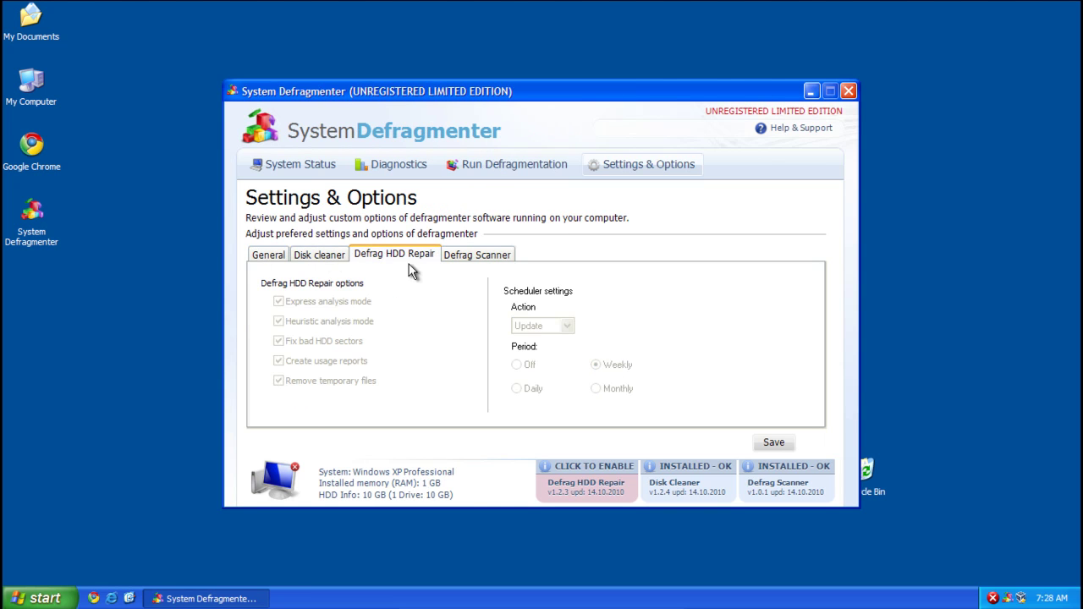
left_click(495, 253)
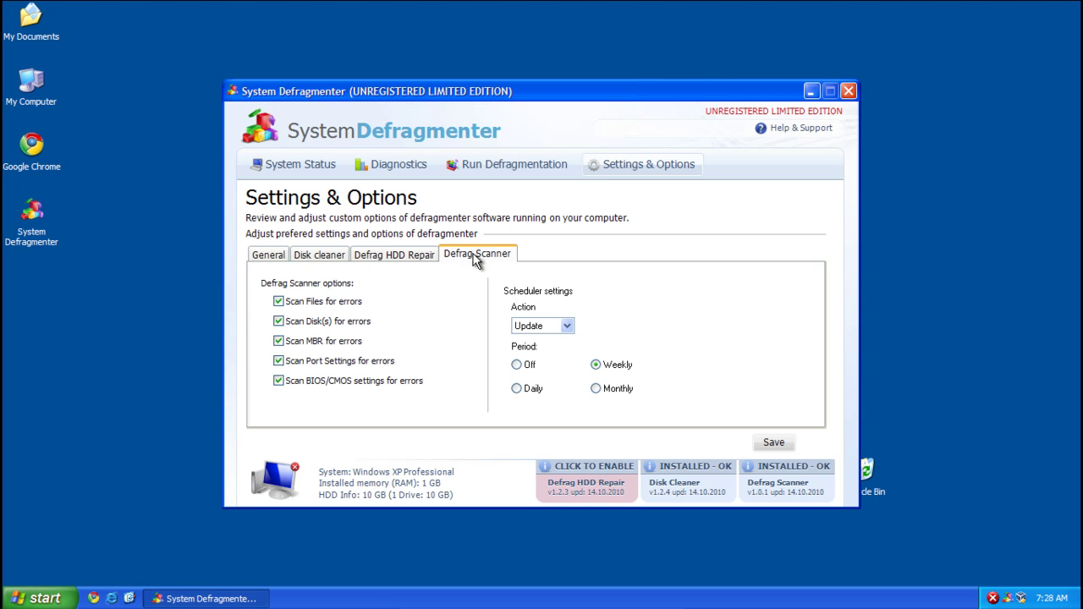
Step: Return to the diagnostics report, check the Help & Support page, and close the support browser
left_click(403, 168)
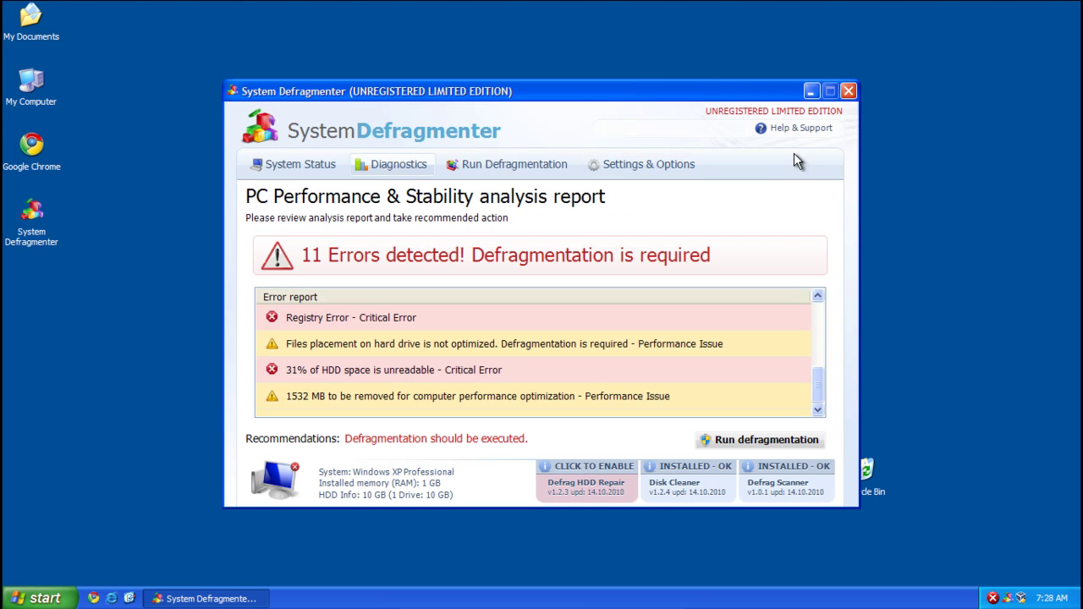
left_click(780, 128)
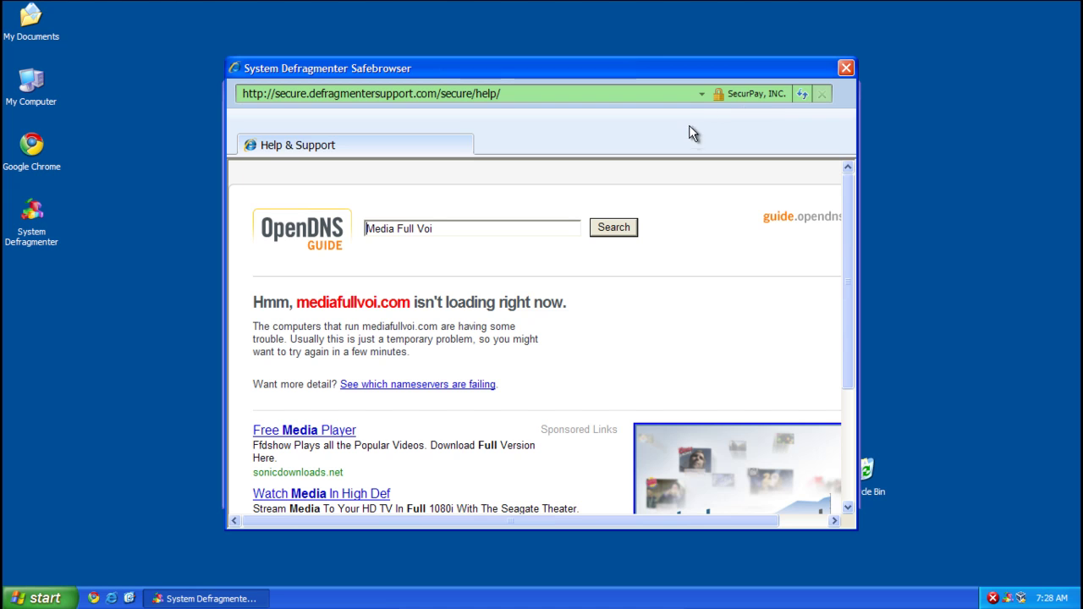
left_click(796, 96)
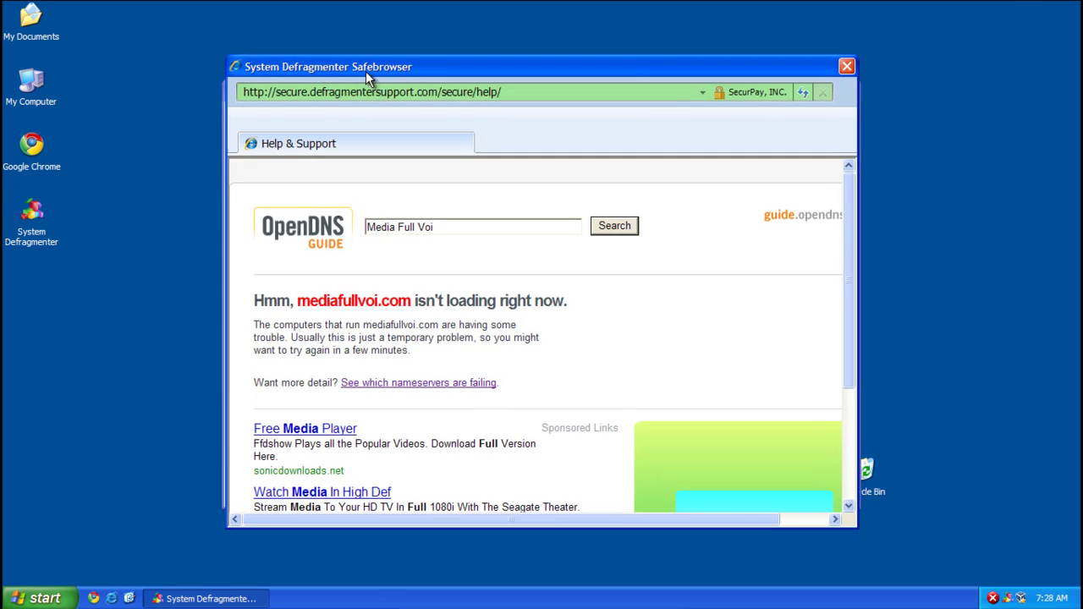
left_click_drag(847, 174, 781, 76)
left_click(841, 63)
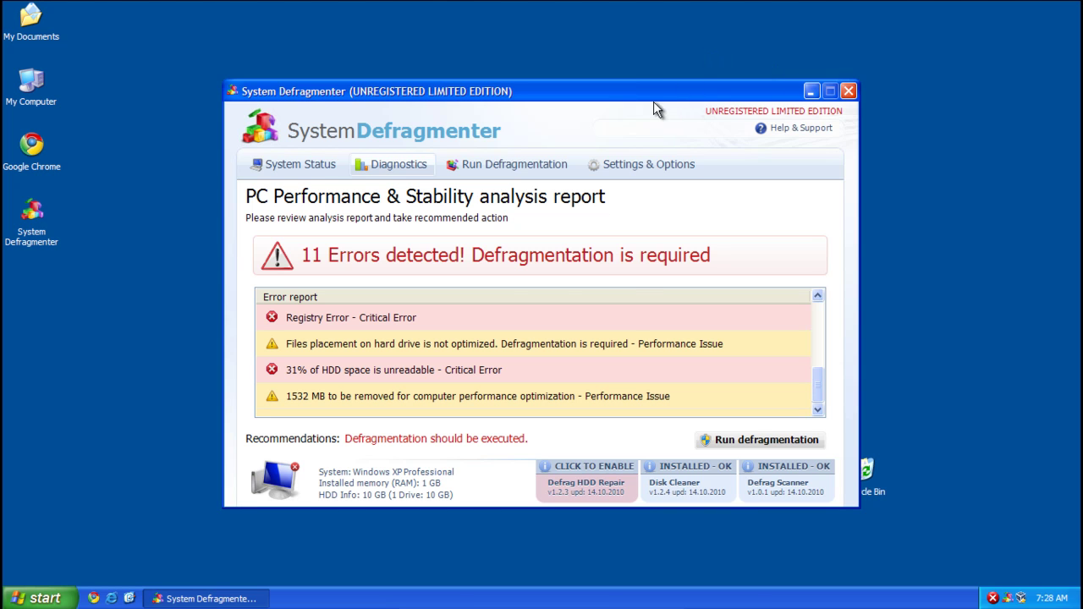
Step: Stay on the diagnostics report, open the licence purchase page for the Defrag HDD Repair module, and close it
left_click(308, 172)
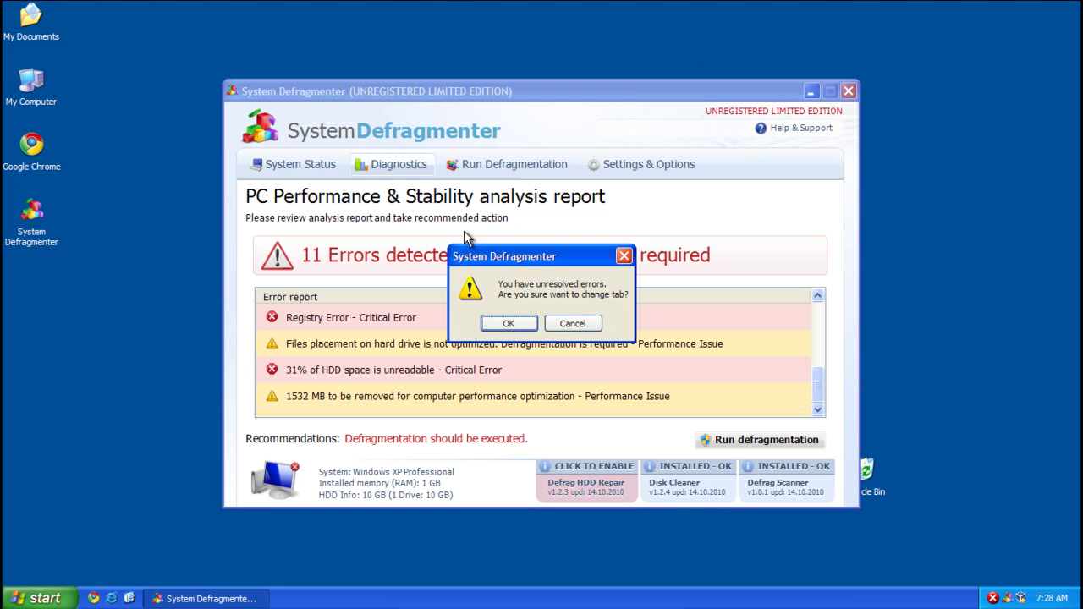
left_click(566, 323)
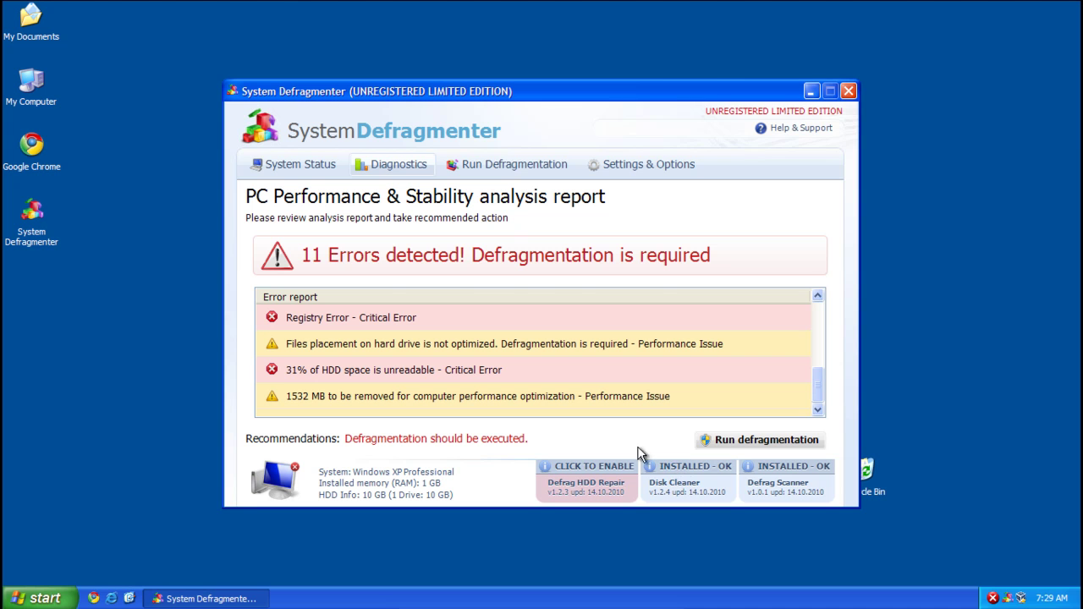
left_click(615, 481)
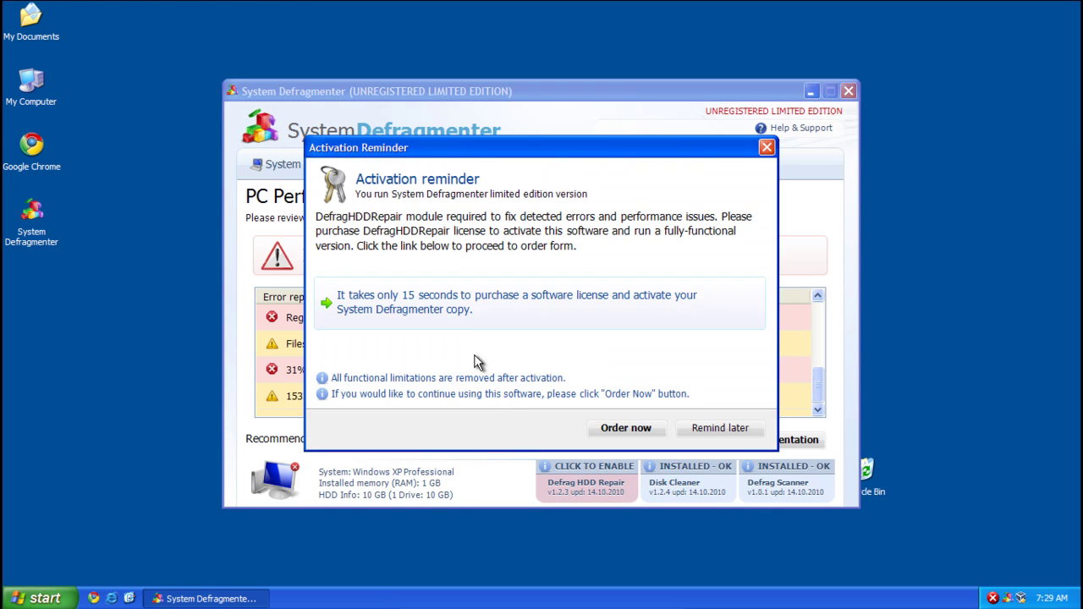
left_click(443, 298)
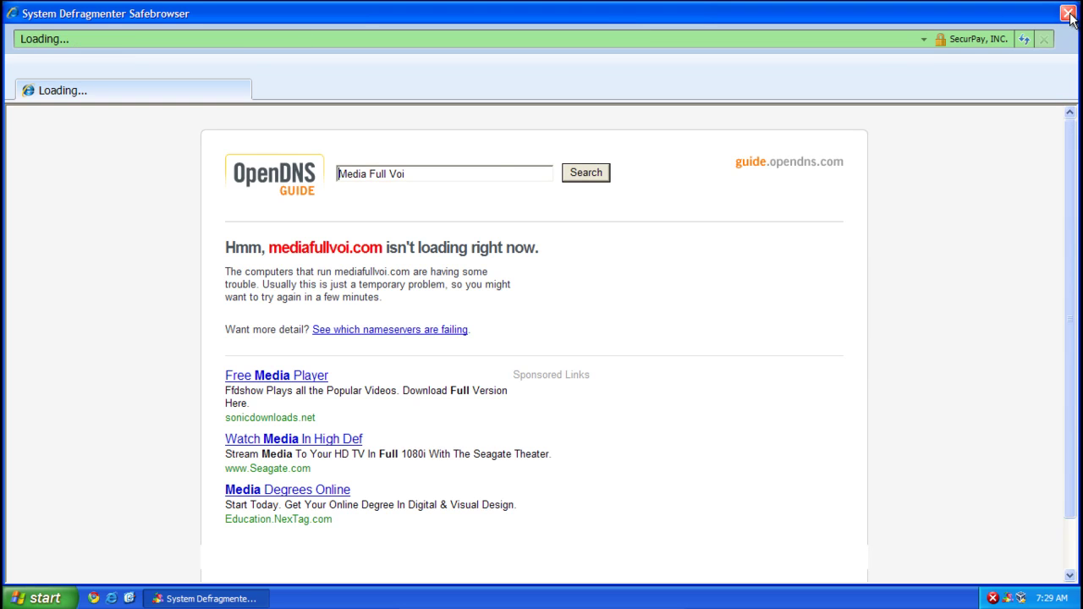
left_click(1068, 14)
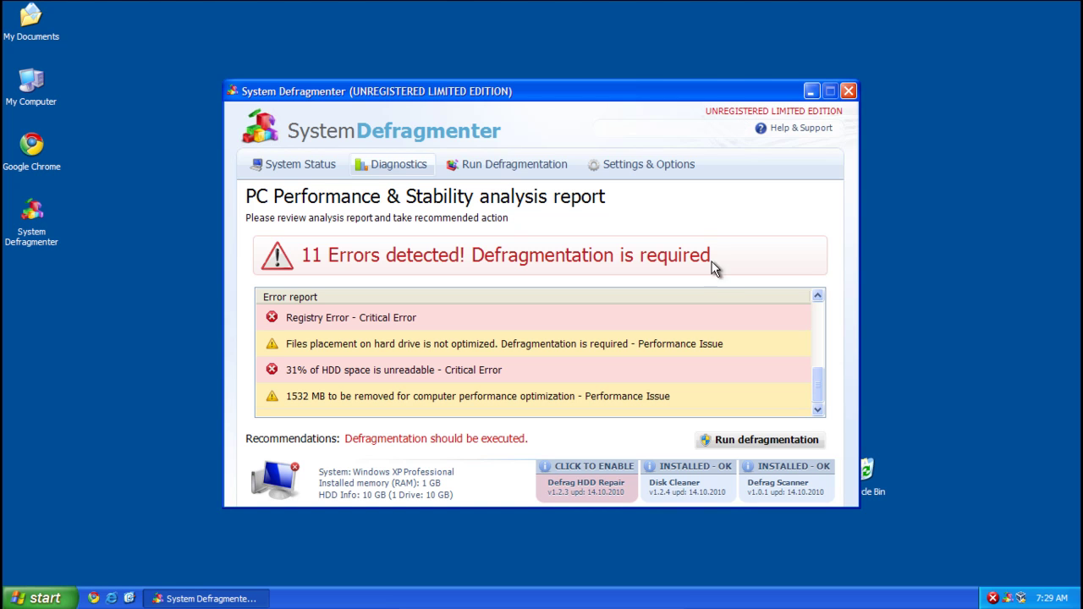
Step: Run the defragmentation recommended in the analysis report and accept the Safe Mode restart notice
left_click(725, 444)
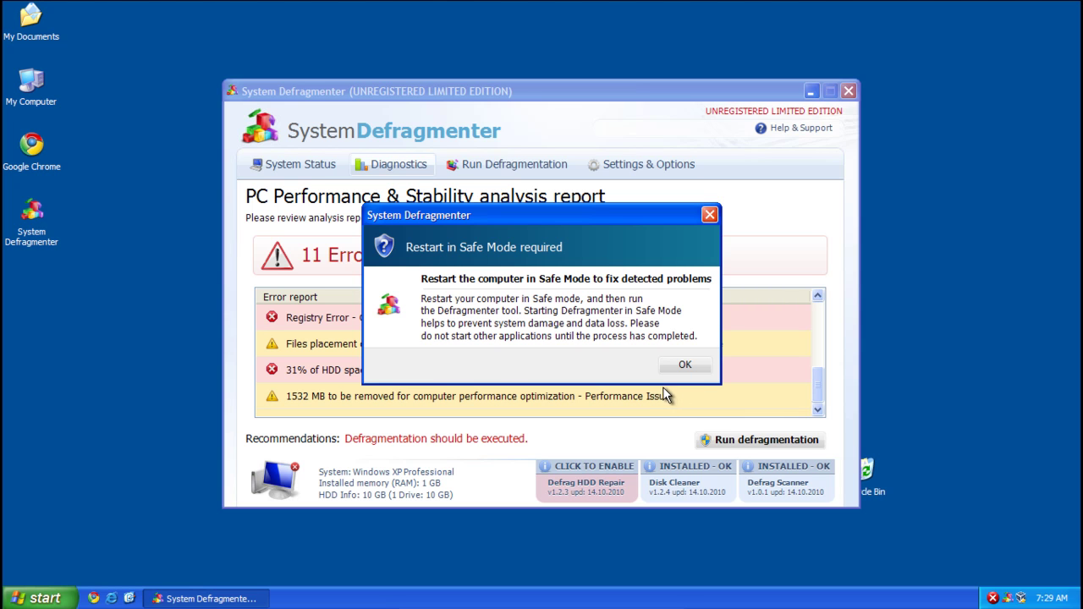
left_click(684, 366)
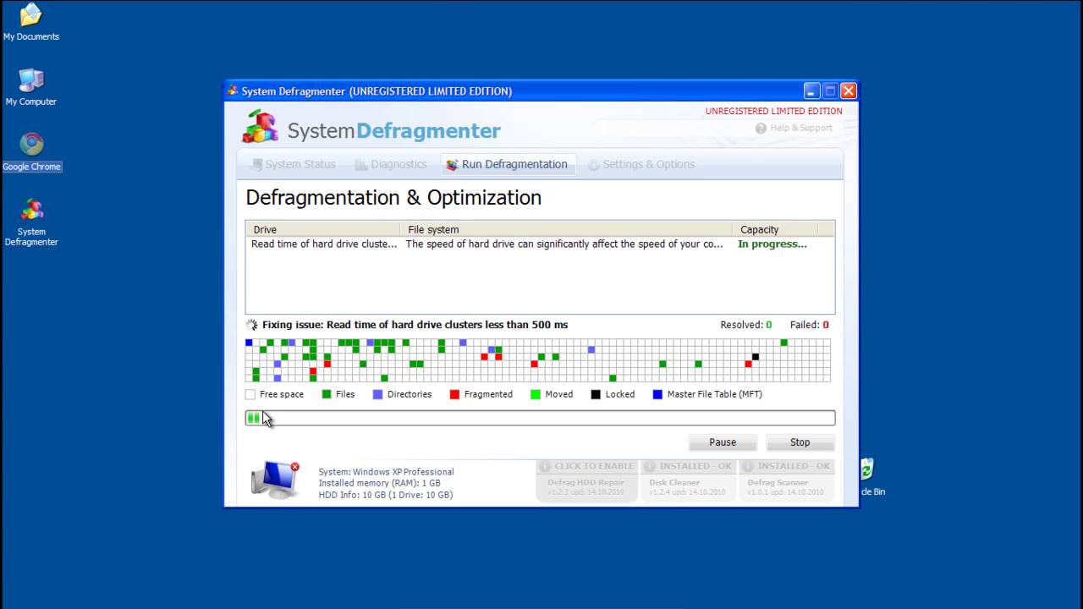
Step: Open Windows Task Manager through the Windows Security dialog while the defragmentation is running
key("super")
mouse_move(264, 418)
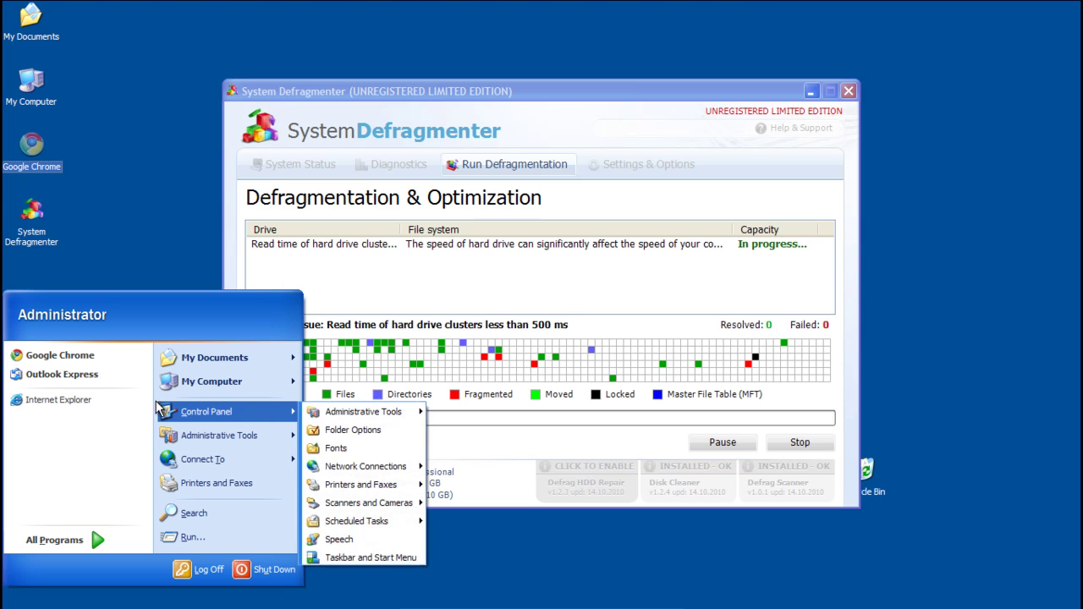
mouse_move(190, 388)
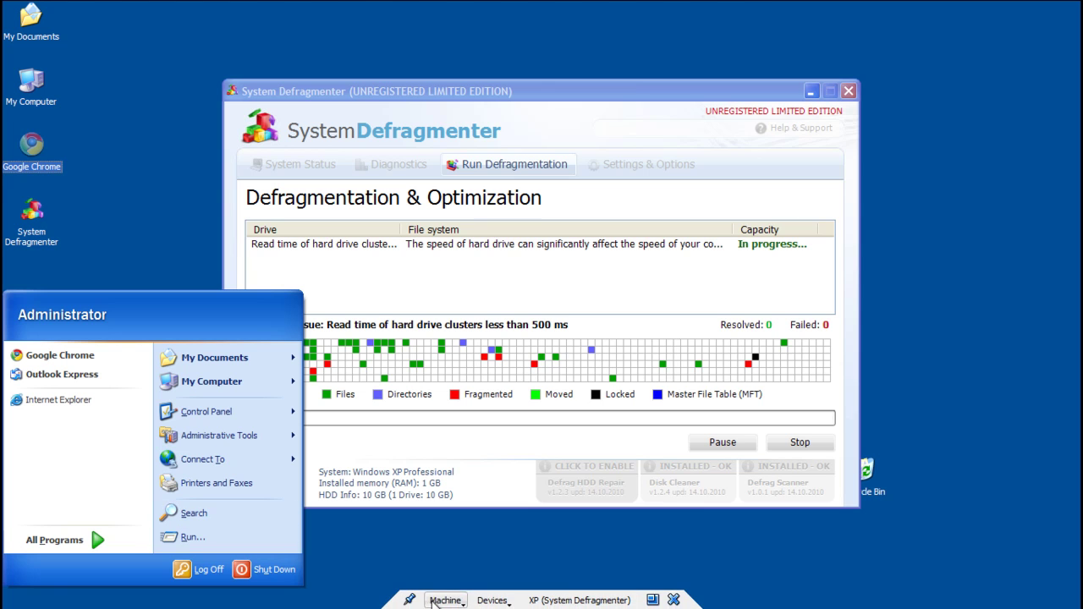
left_click(445, 600)
left_click(471, 449)
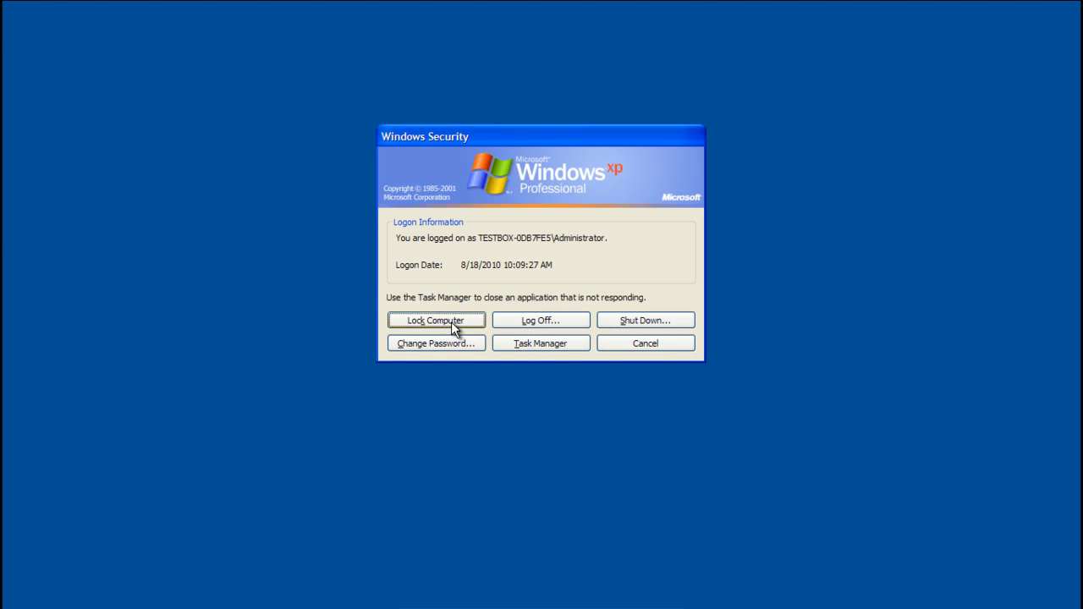
left_click(511, 343)
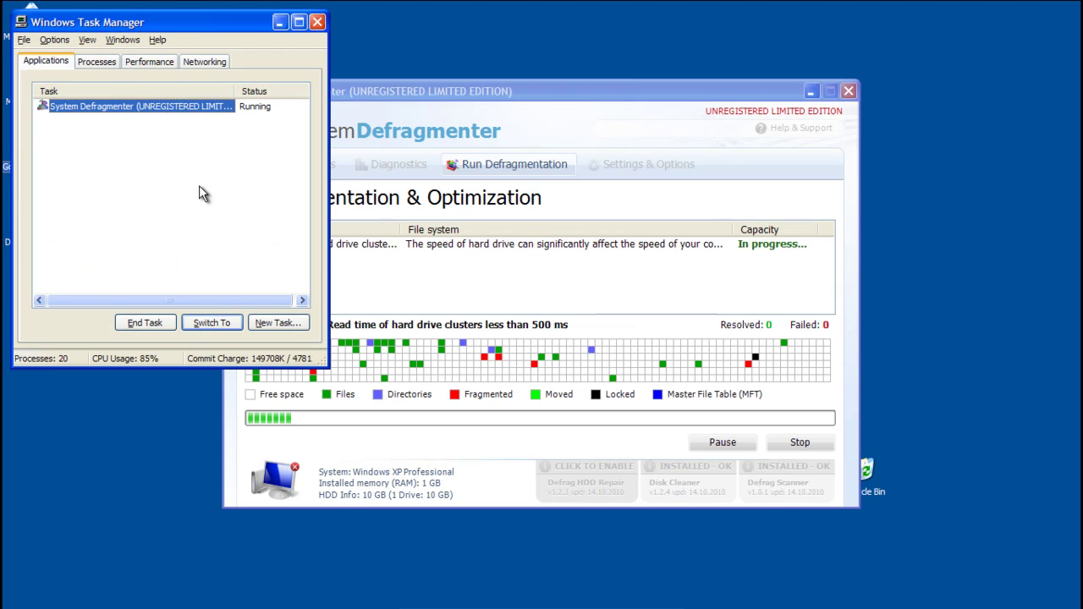
Step: Show the running processes in Task Manager and sort them by image name
left_click(95, 64)
left_click(64, 93)
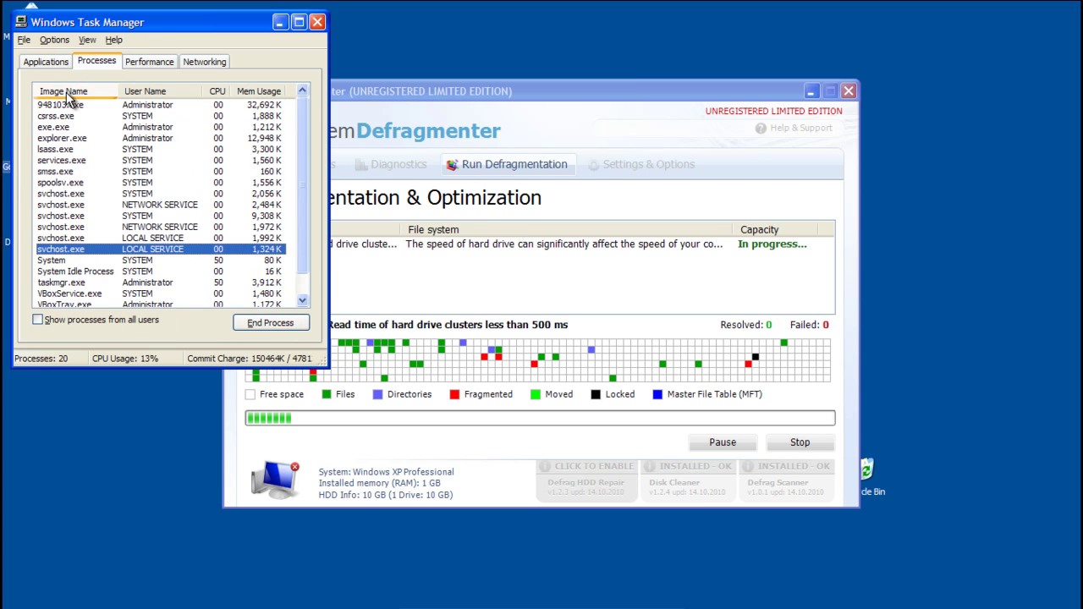
left_click(61, 93)
left_click(54, 93)
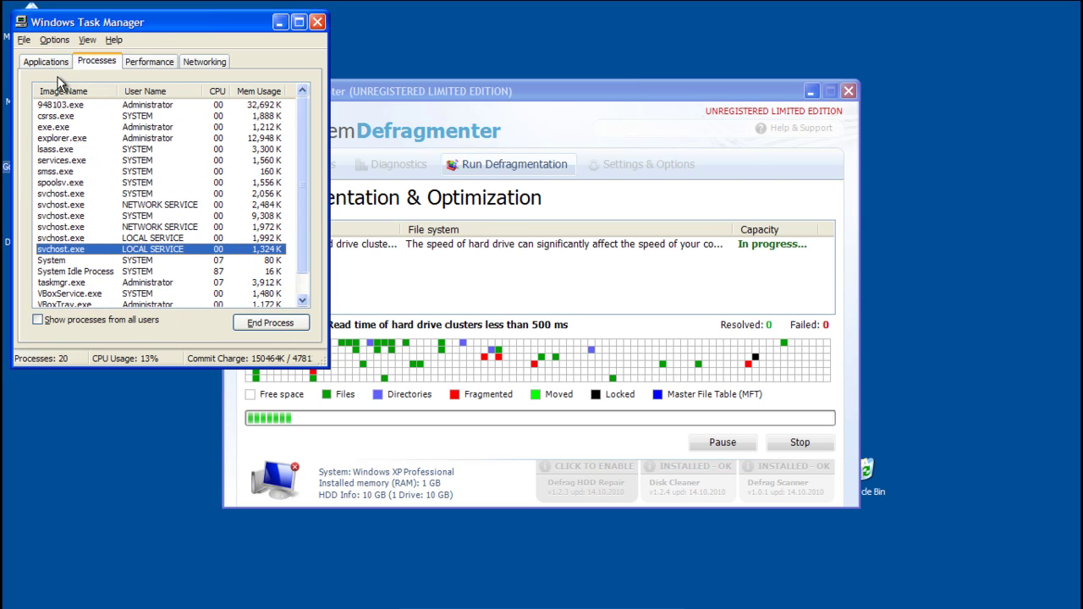
Step: Stop the running defragmentation by choosing Cancel in the active process warning, and close Task Manager
left_click(800, 442)
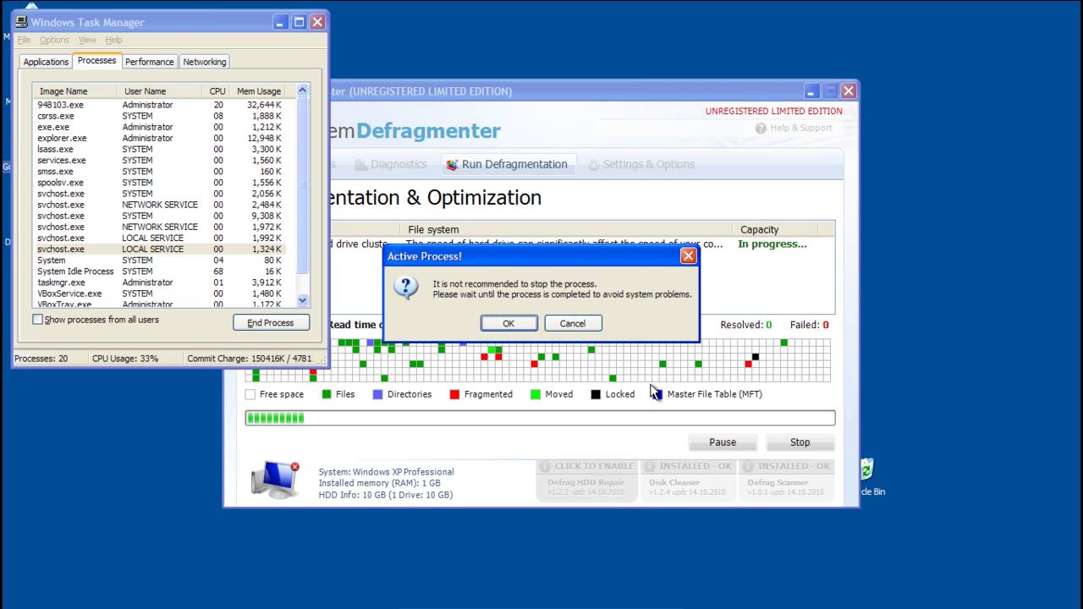
left_click(508, 325)
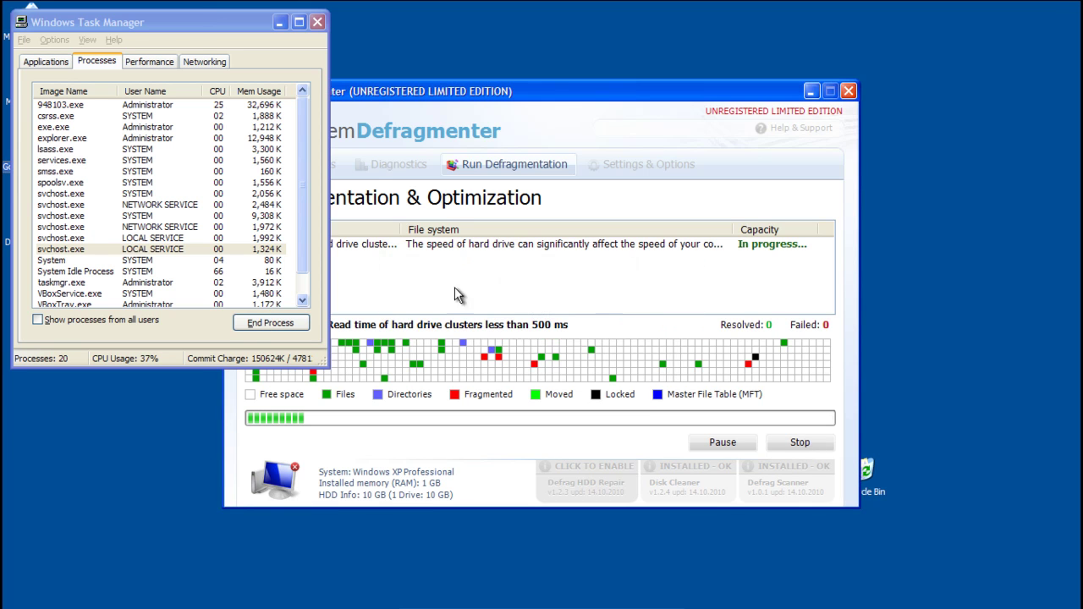
left_click(786, 443)
left_click(574, 323)
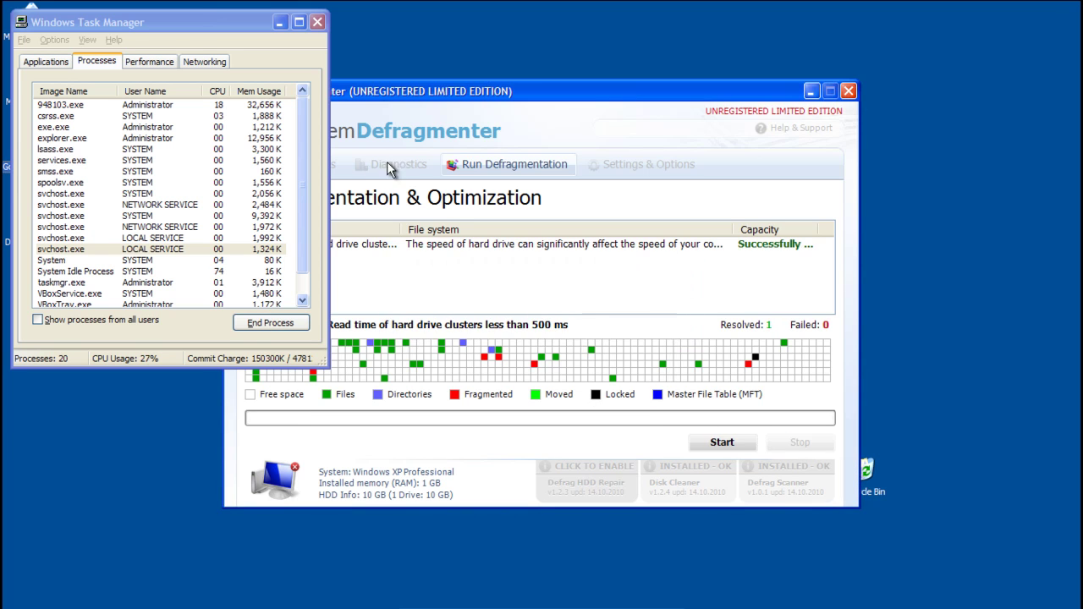
left_click(317, 23)
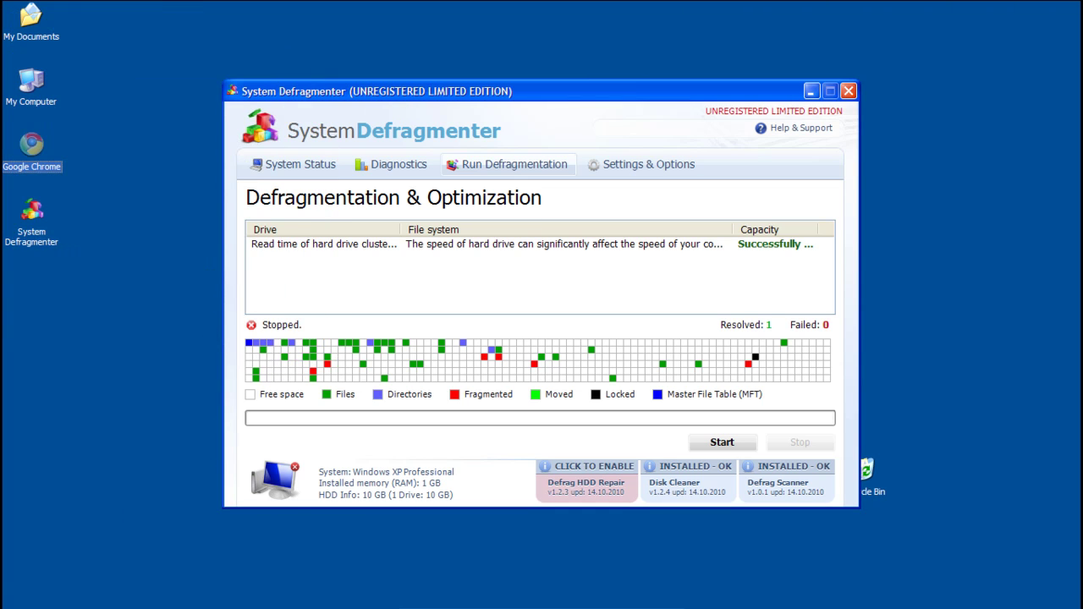
Step: Try to launch regedit from the Windows Run dialog and dismiss the resulting message
key("super")
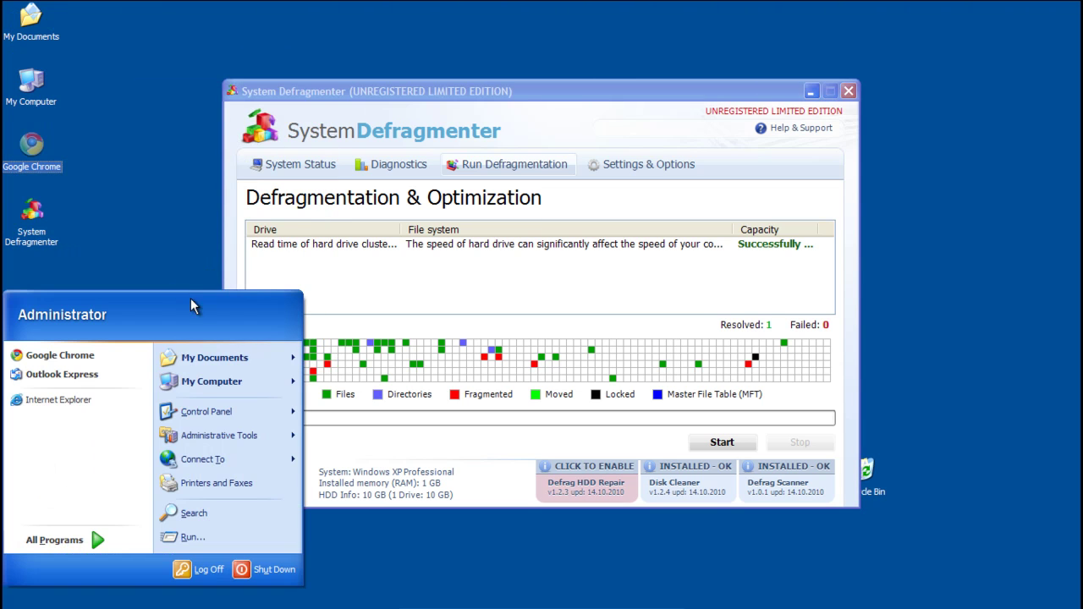
left_click(271, 538)
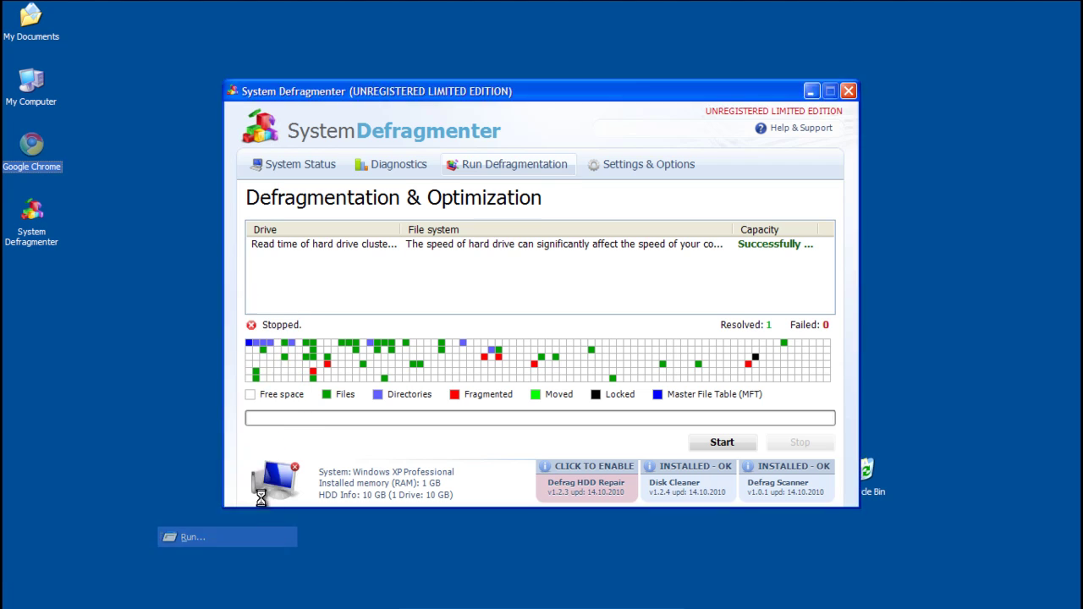
type("regedit")
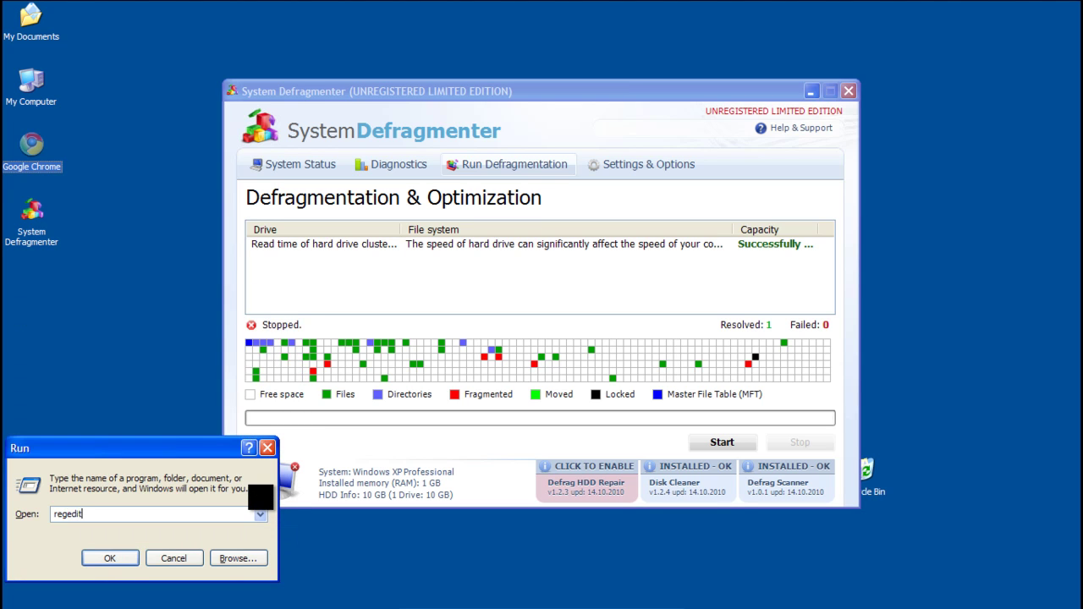
key("Return")
key("Return")
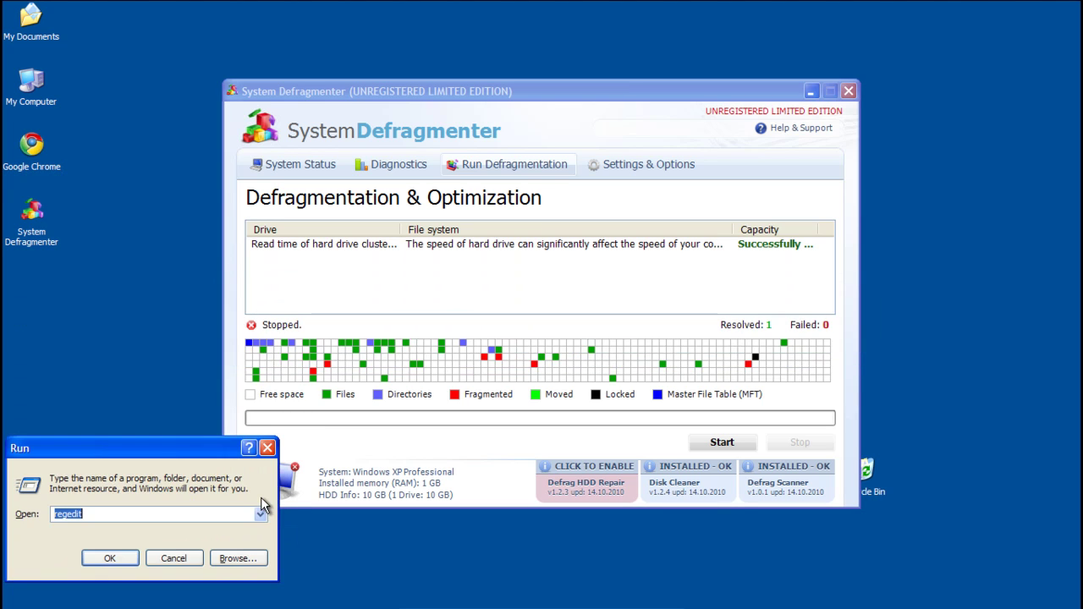
Step: Try to launch cmd and notepad from the Run dialog, and close the dialog
type("cmd")
key("Return")
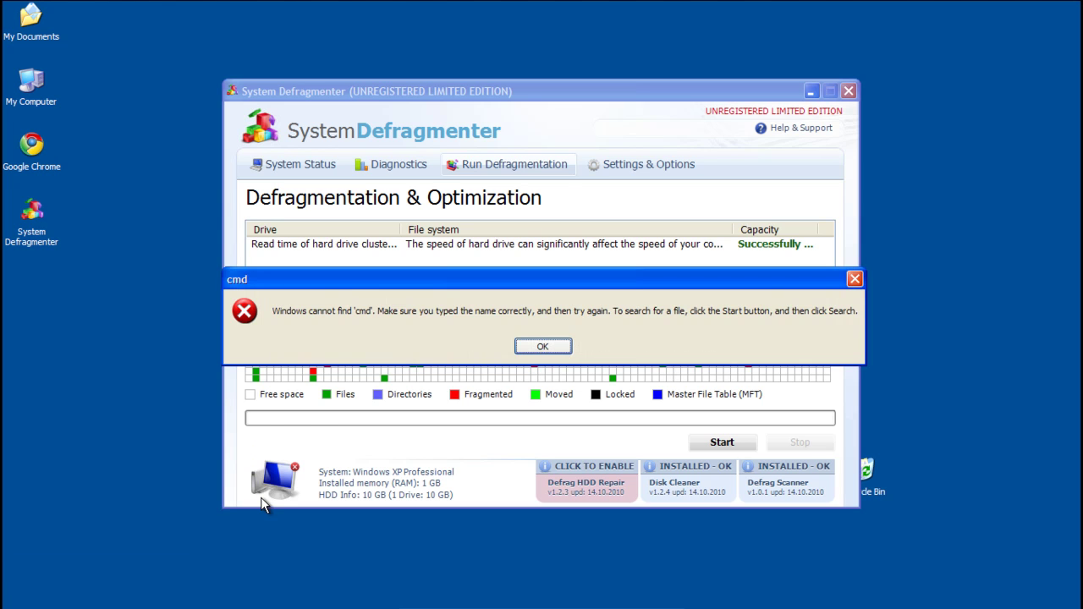
key("Return")
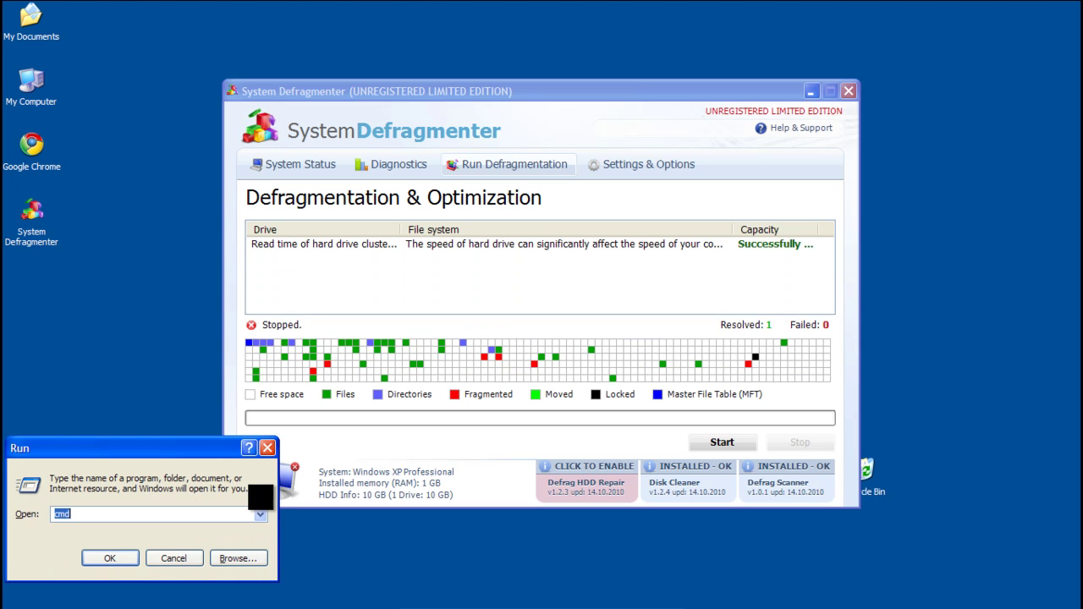
type("notepad")
key("Return")
key("Return")
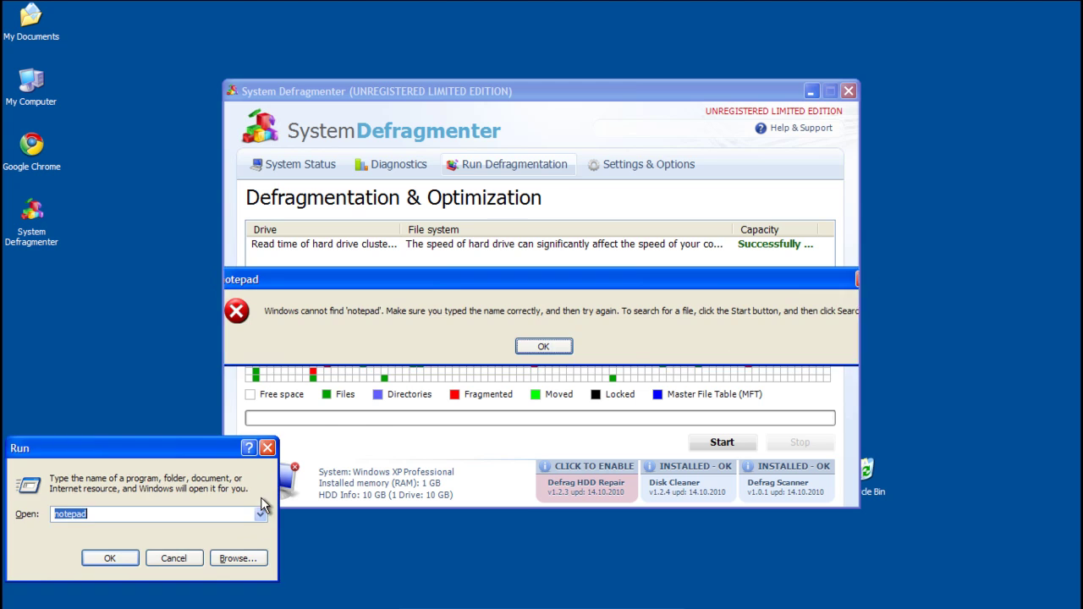
left_click(186, 559)
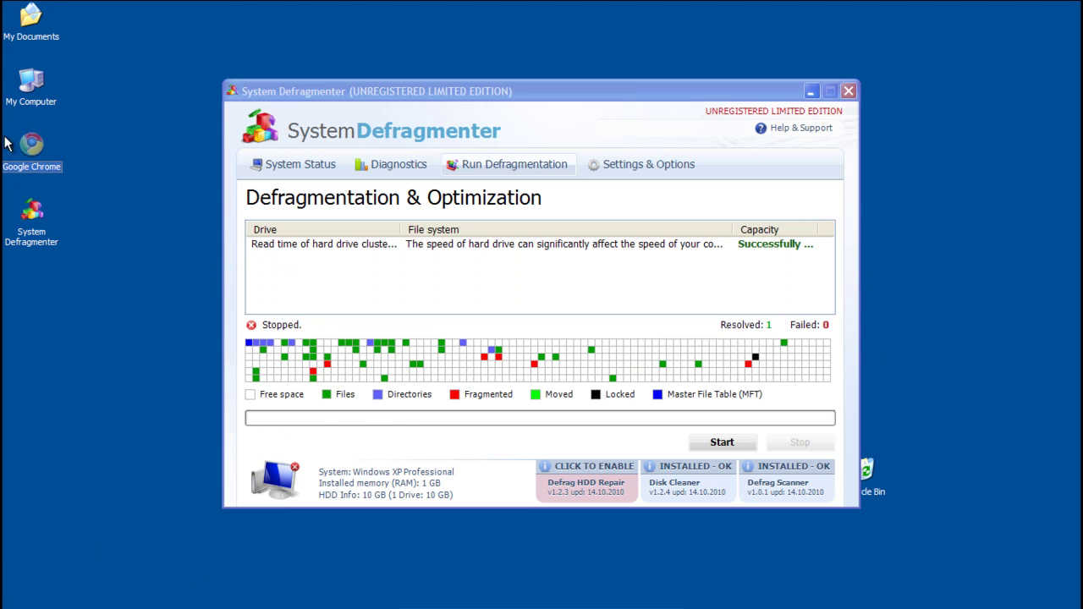
Step: Open My Computer, minimize the System Defragmenter window, and browse to the C:\WINDOWS folder
double_click(31, 85)
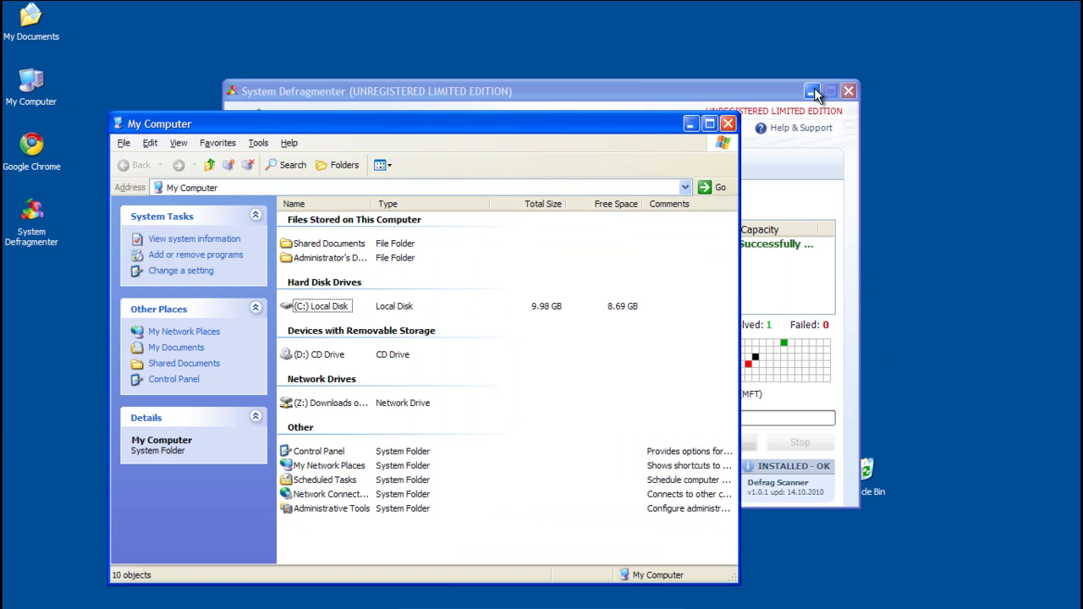
left_click(813, 91)
double_click(332, 307)
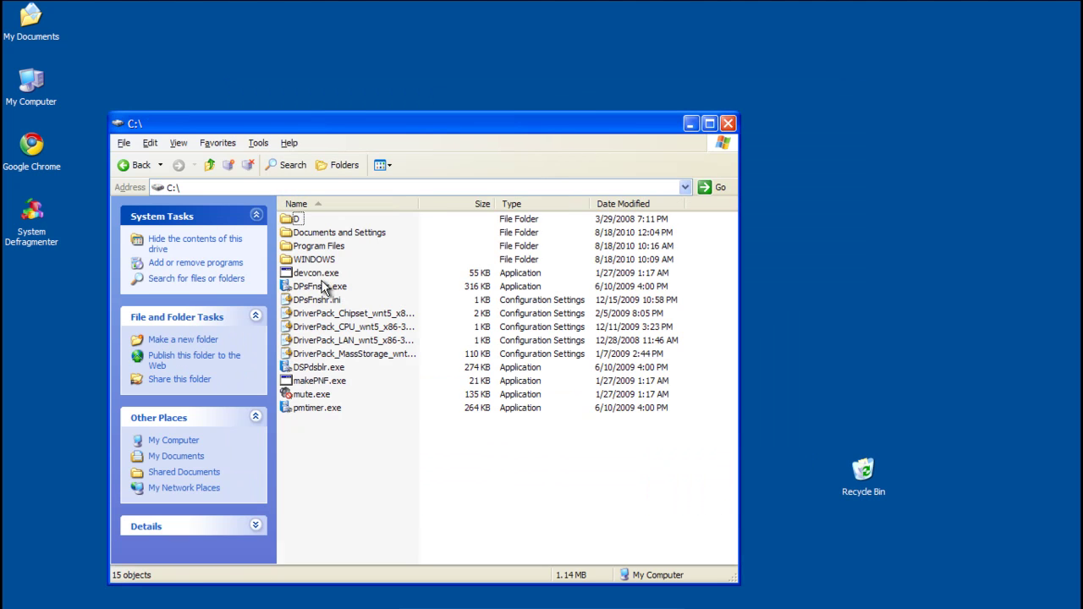
double_click(296, 260)
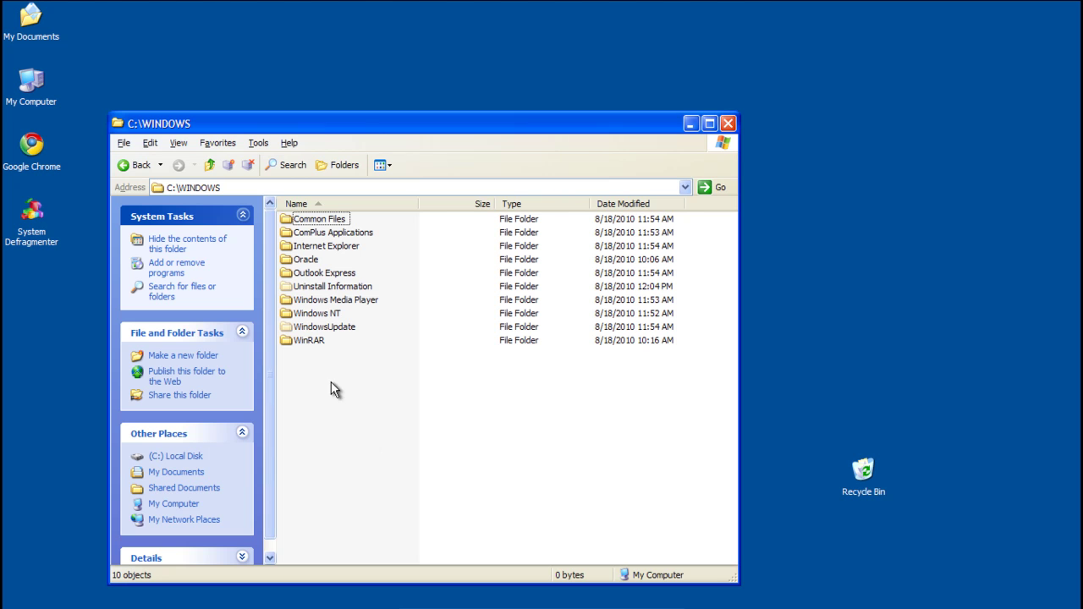
Step: Turn off hiding of protected operating system files in Folder Options, confirm the warning, and apply the change
left_click(259, 144)
left_click(289, 206)
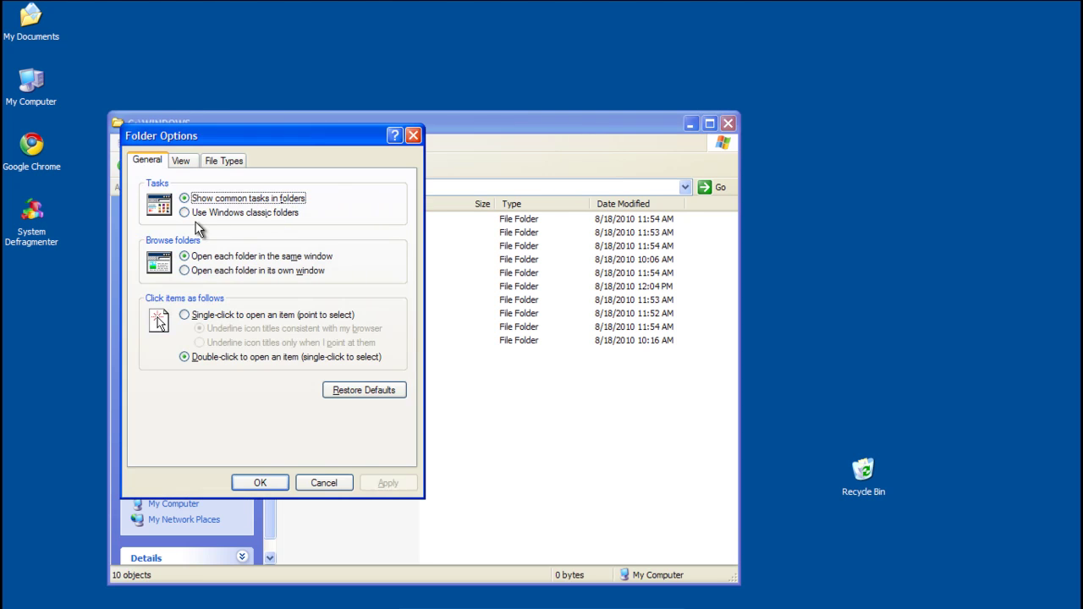
left_click(180, 161)
left_click_drag(393, 327, 401, 359)
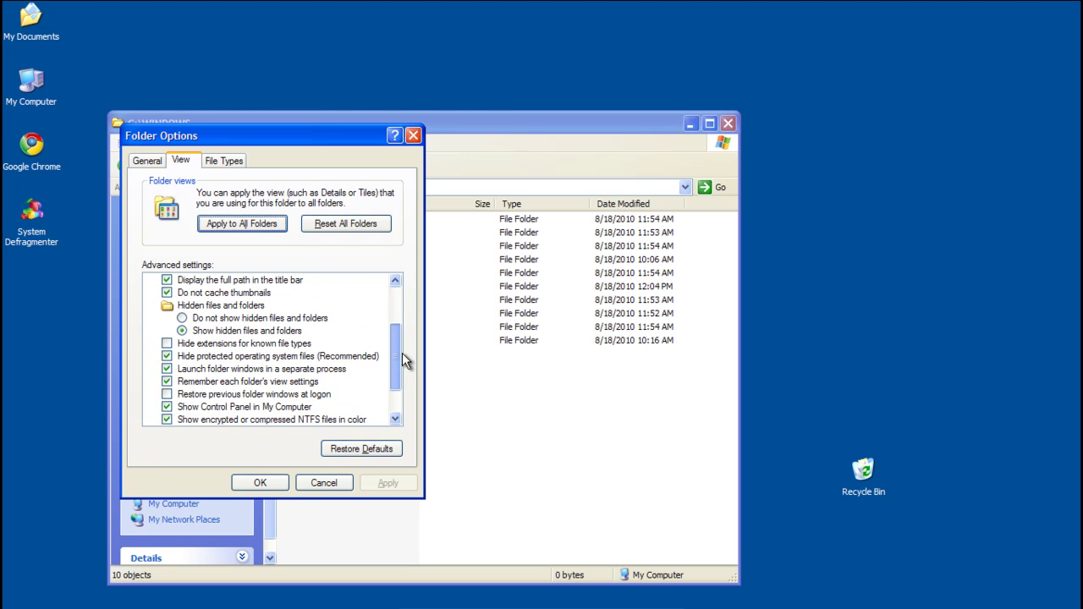
left_click(178, 359)
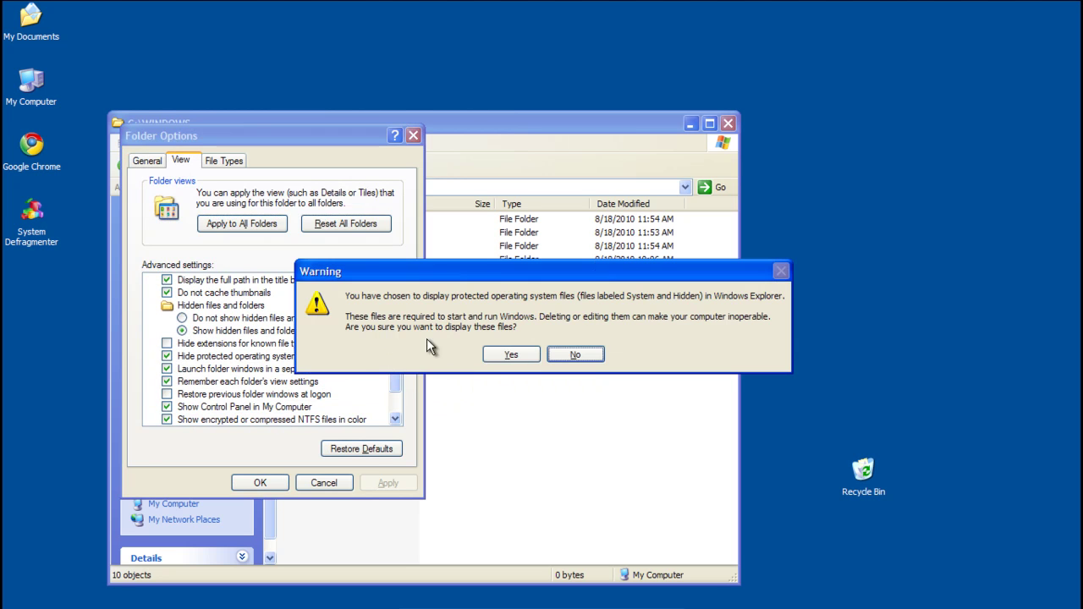
left_click(507, 356)
left_click(386, 482)
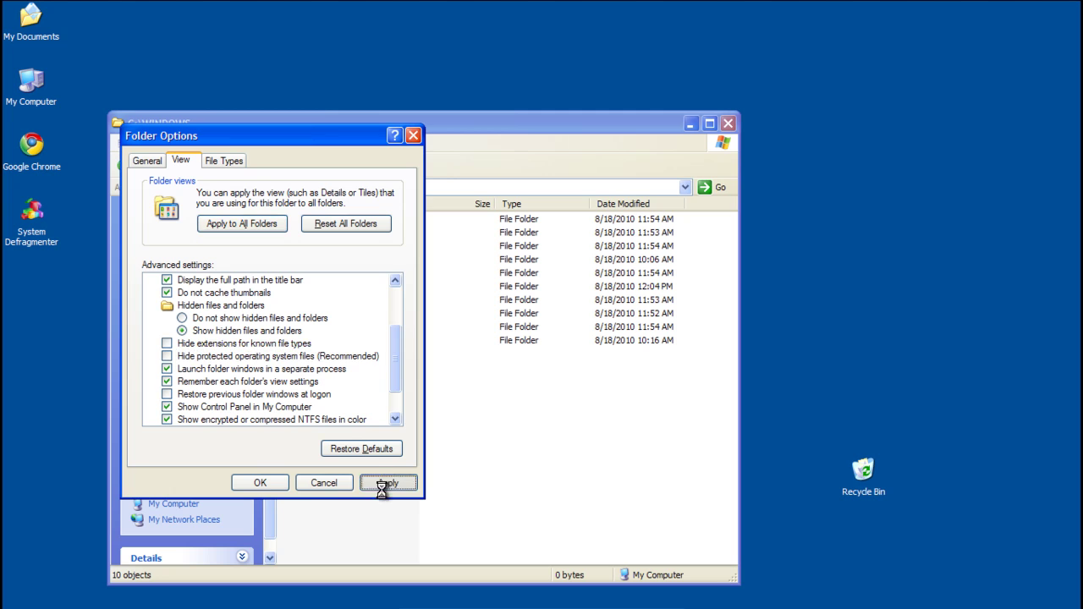
left_click(258, 484)
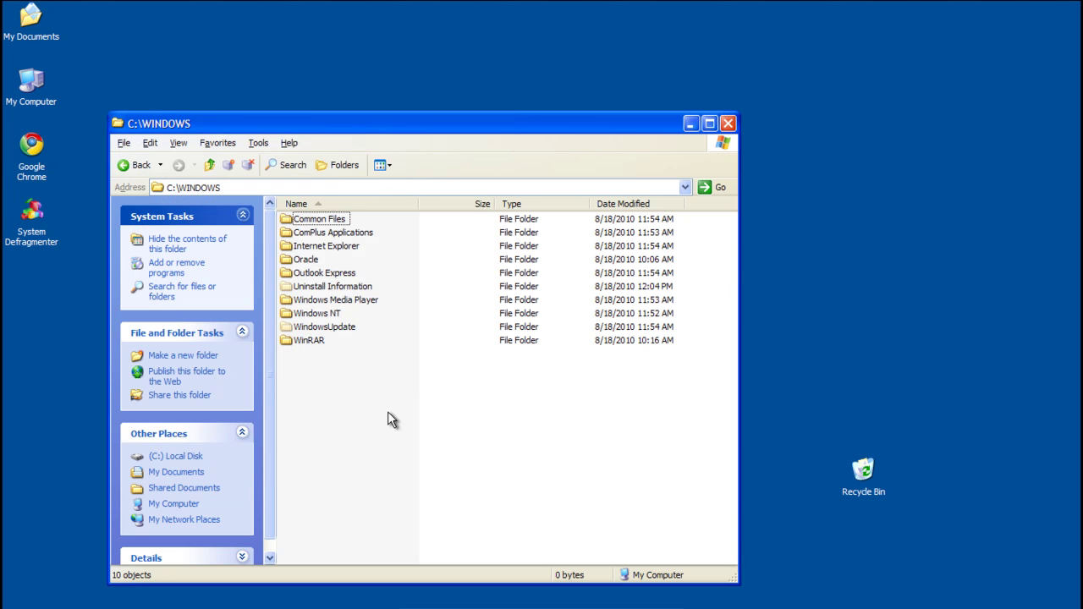
Step: Try to open the WindowsUpdate, Windows NT and Windows Media Player folders in C:\WINDOWS, dismissing each message
double_click(305, 329)
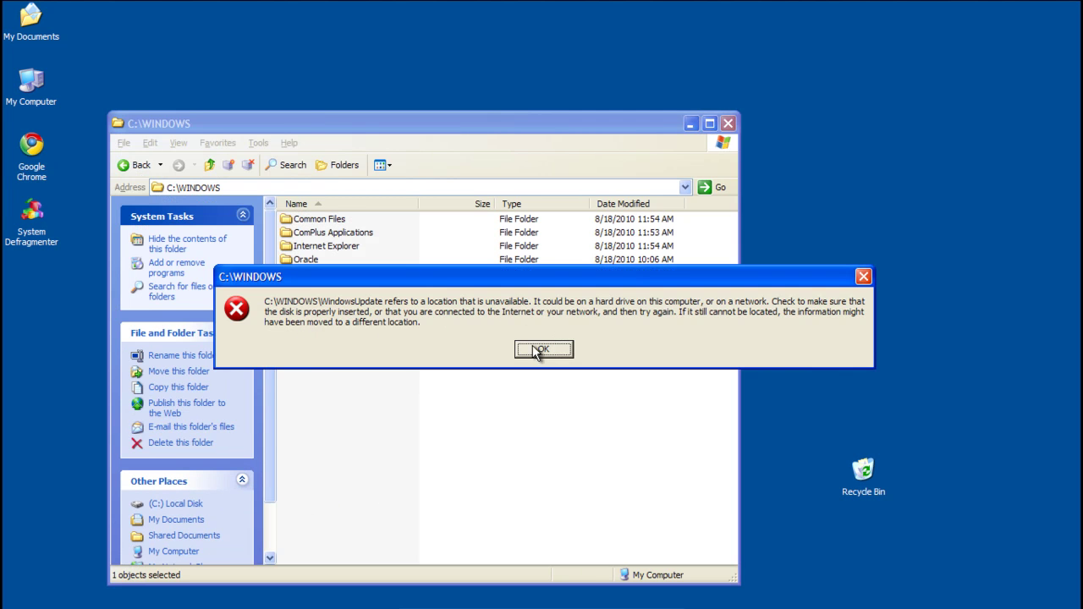
left_click(535, 347)
double_click(290, 315)
left_click(536, 350)
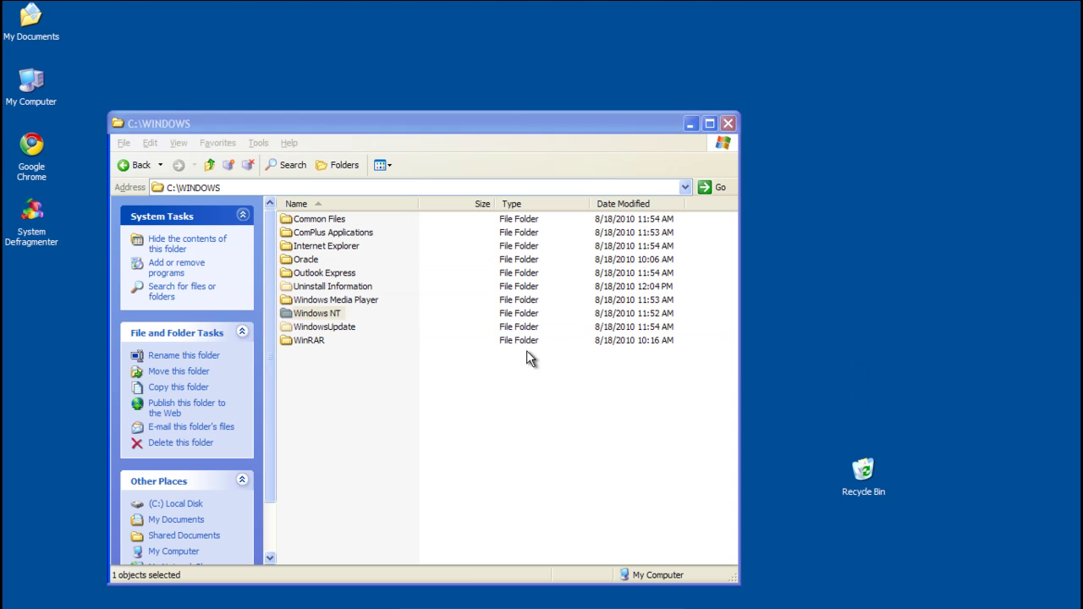
double_click(303, 305)
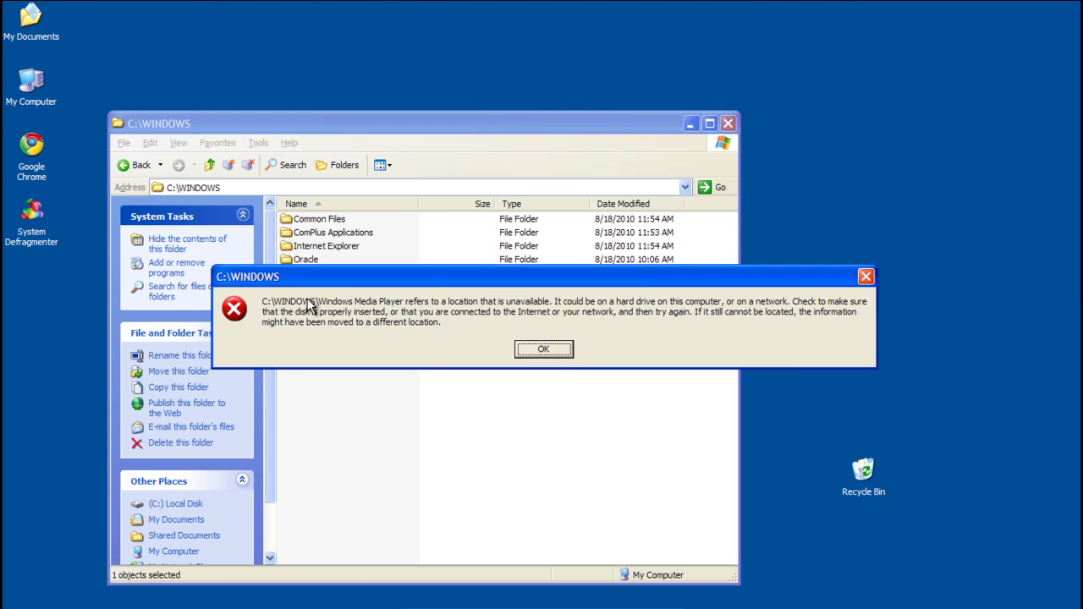
left_click(524, 349)
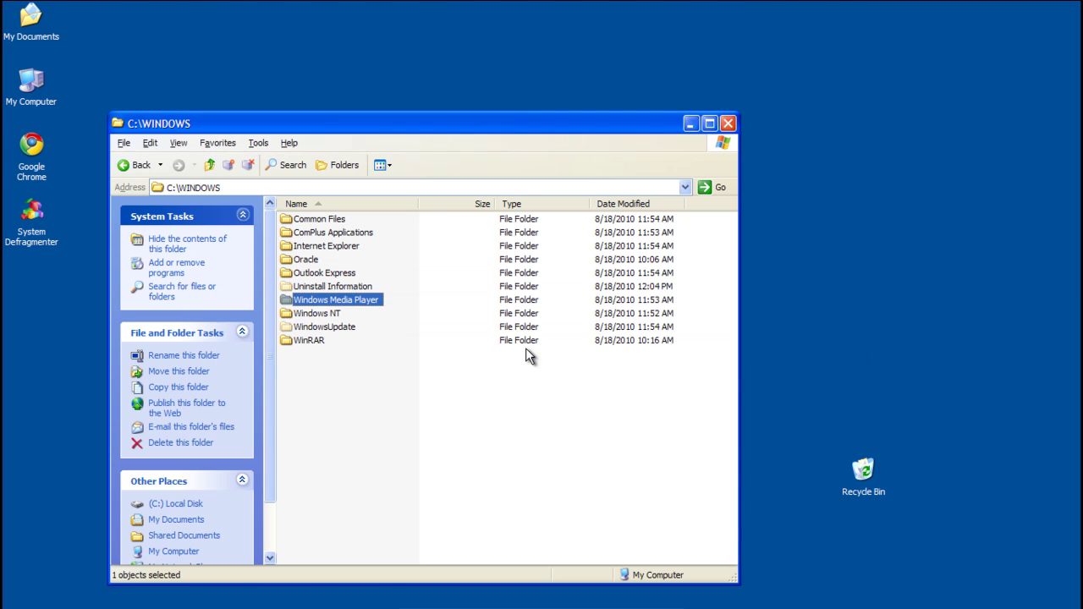
Step: Go to the C:\WINDOWS\system32 folder by extending the current folder path
left_click(297, 187)
left_click(297, 188)
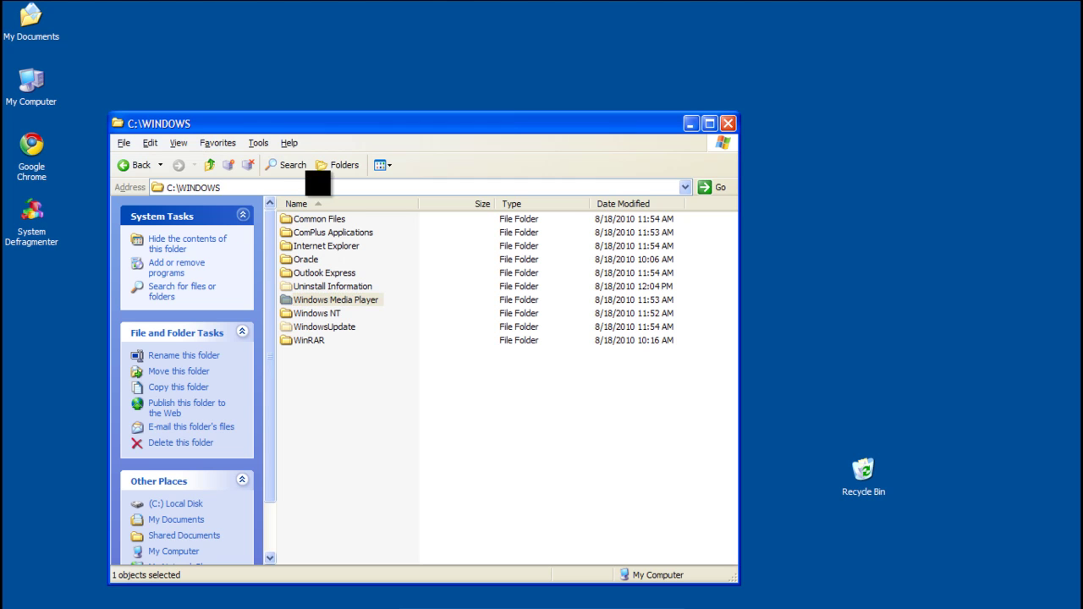
type("\\system32")
key("Return")
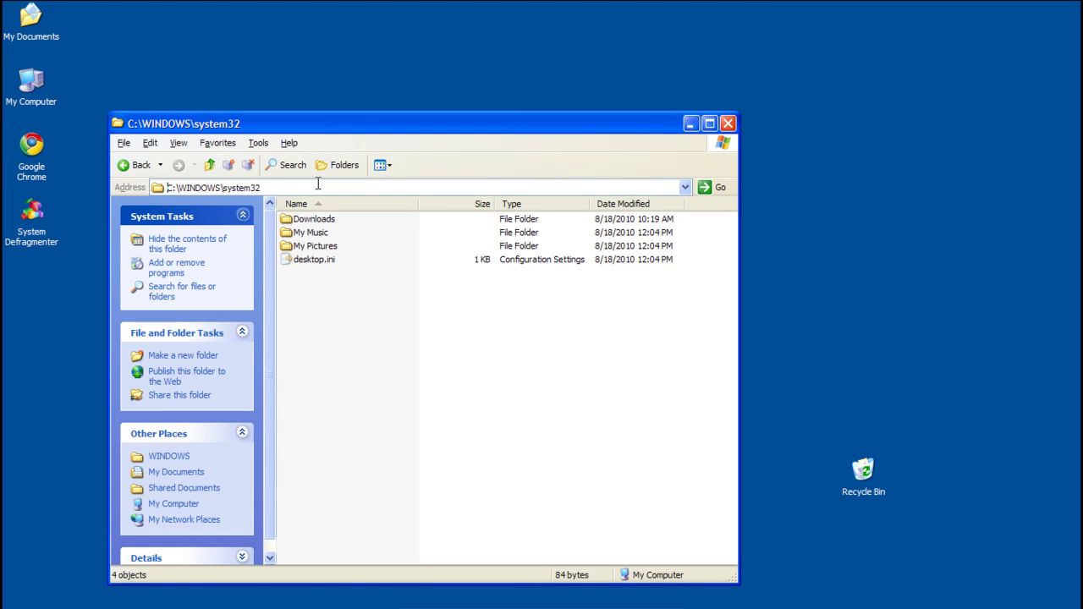
Step: Try to open desktop.ini and the Downloads folder in system32, and dismiss the error message
double_click(313, 259)
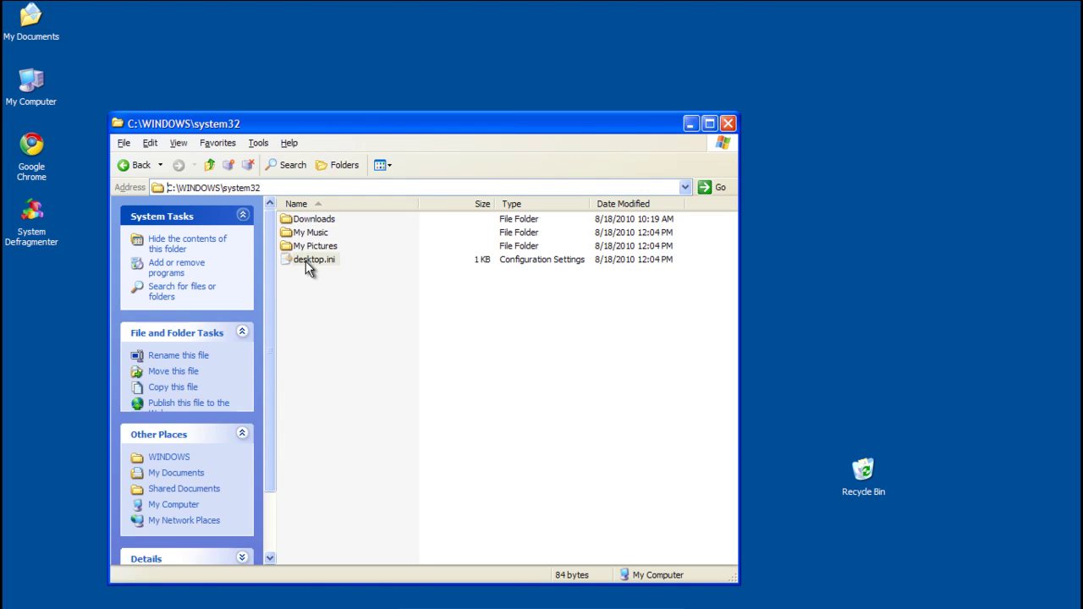
left_click(815, 37)
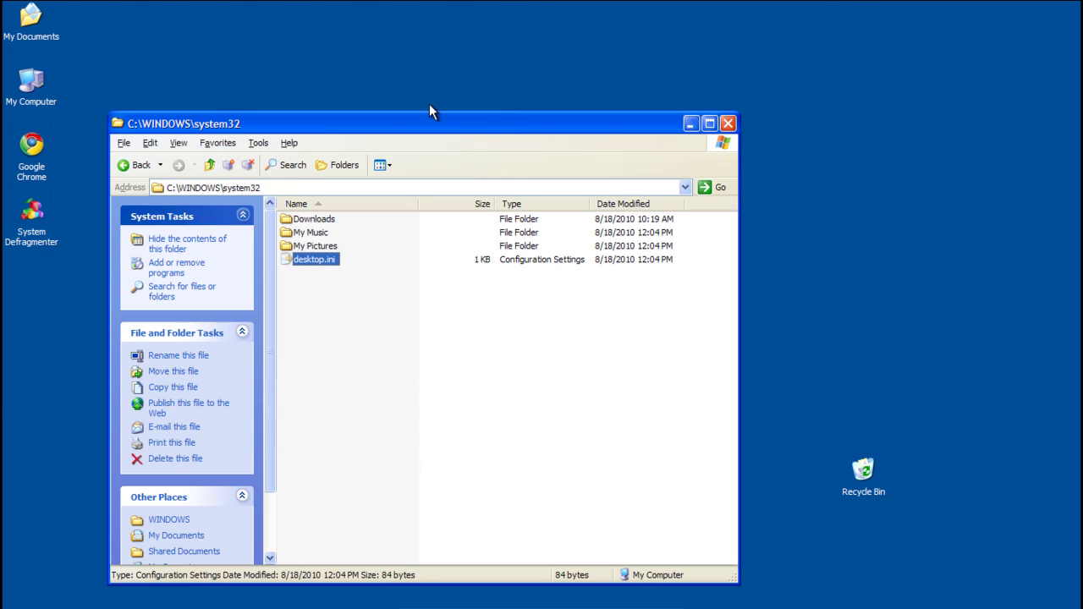
double_click(313, 219)
left_click(544, 351)
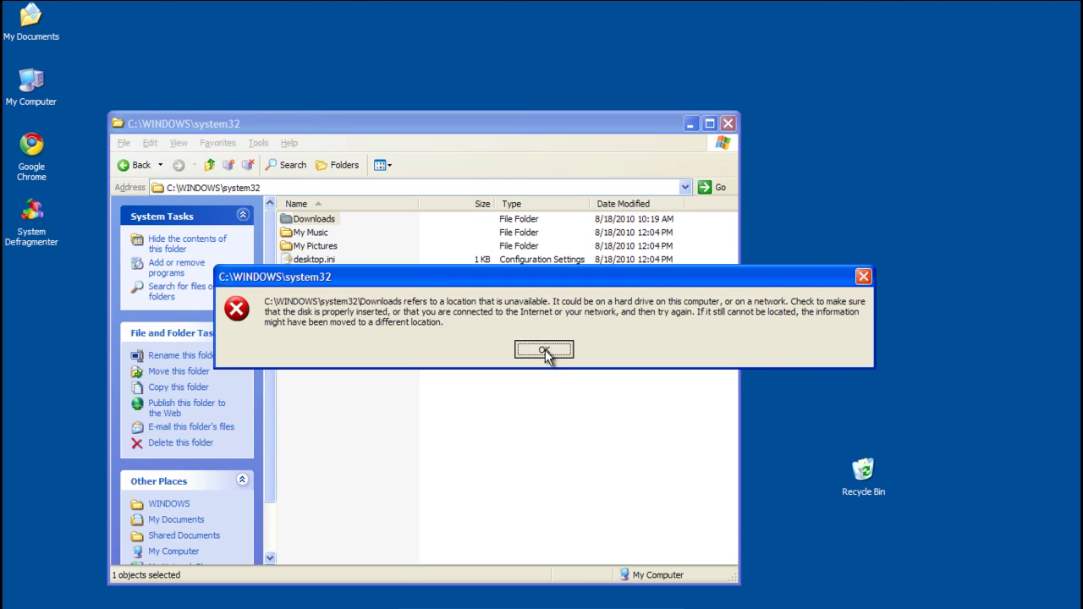
Step: Return to the C:\ root, open Program Files, and try to open the PIF folder at the end of its listing
left_click(210, 165)
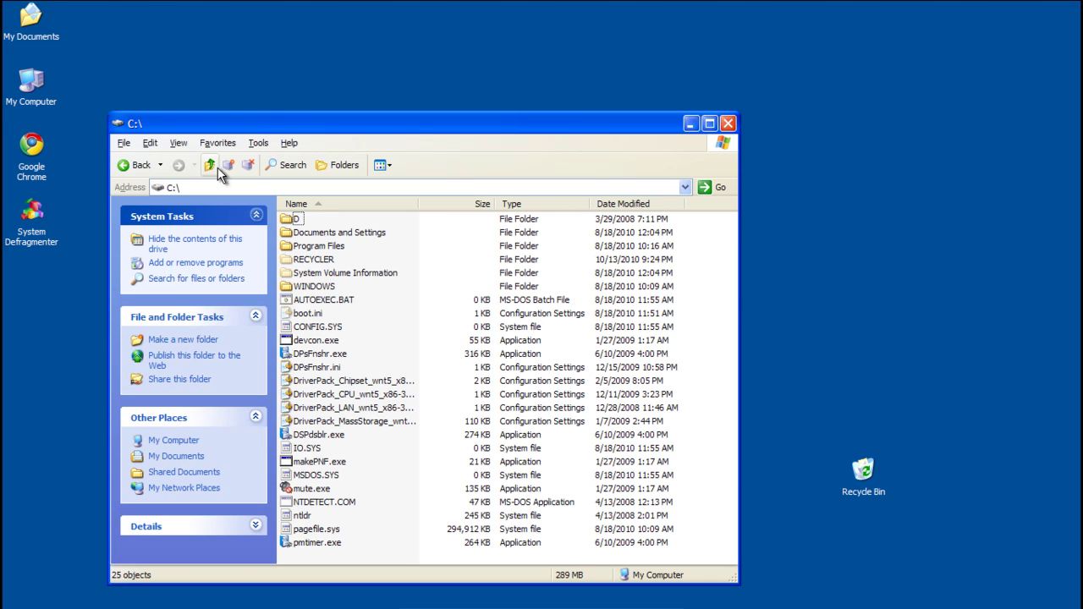
double_click(288, 247)
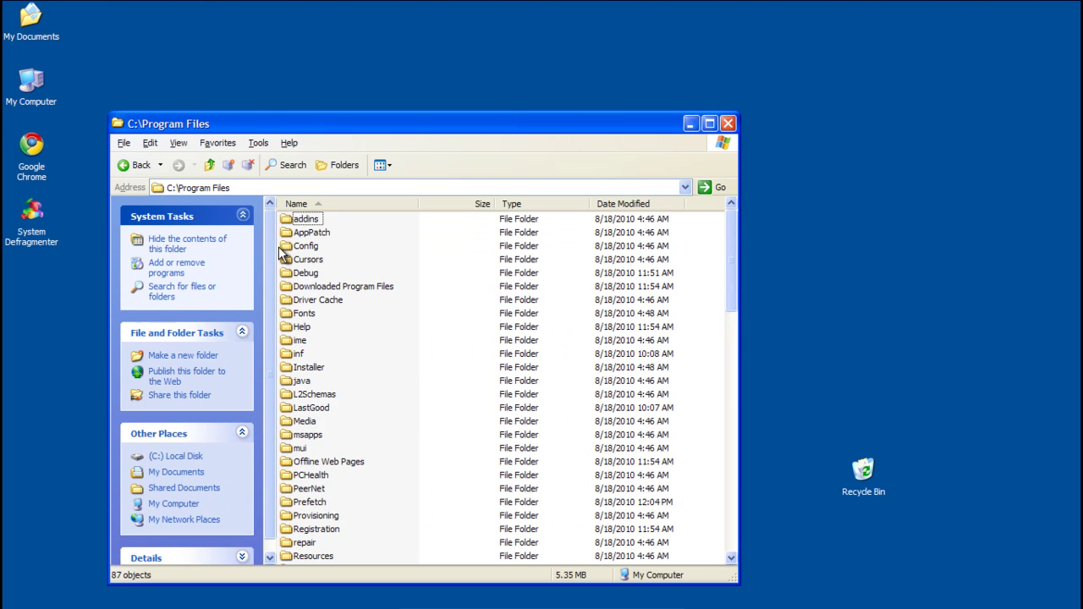
scroll(375, 263, "down", 20)
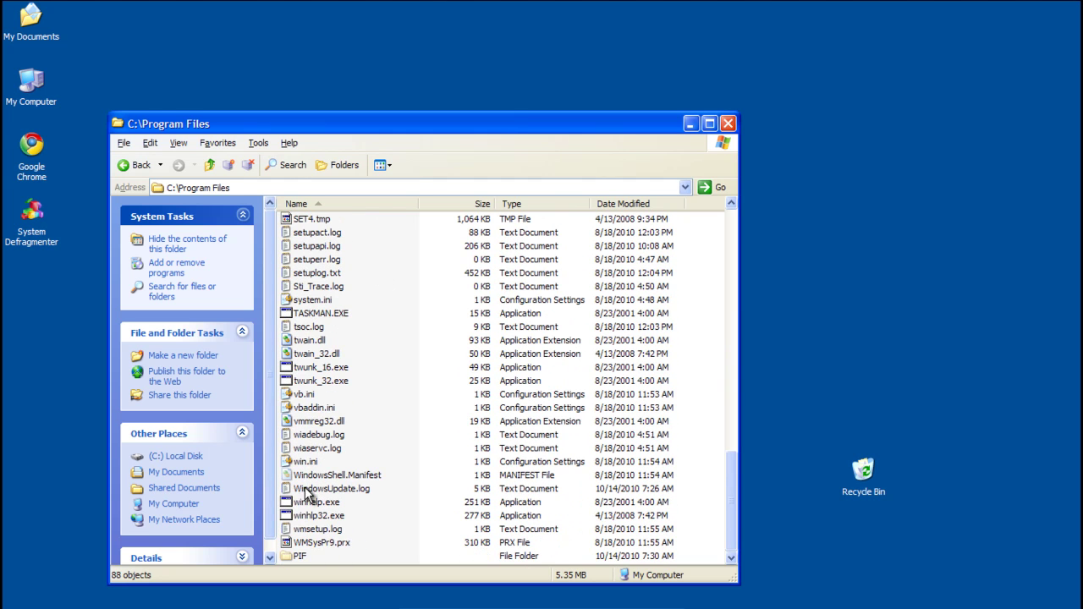
double_click(291, 558)
left_click(546, 353)
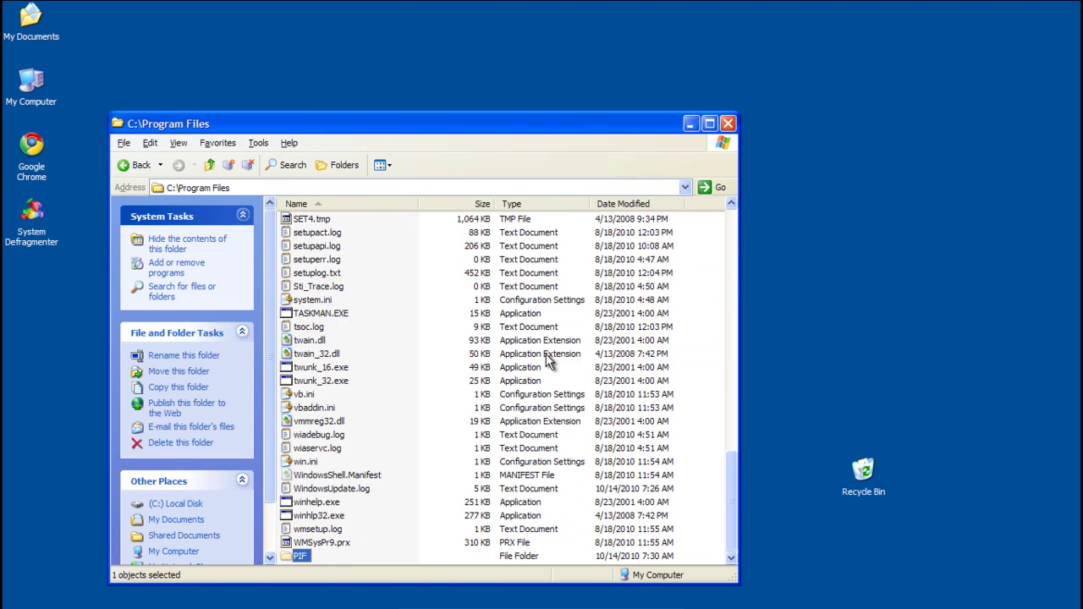
Step: Try to open win.ini in the Program Files listing, dismiss the message, and close the System Defragmenter window
double_click(306, 463)
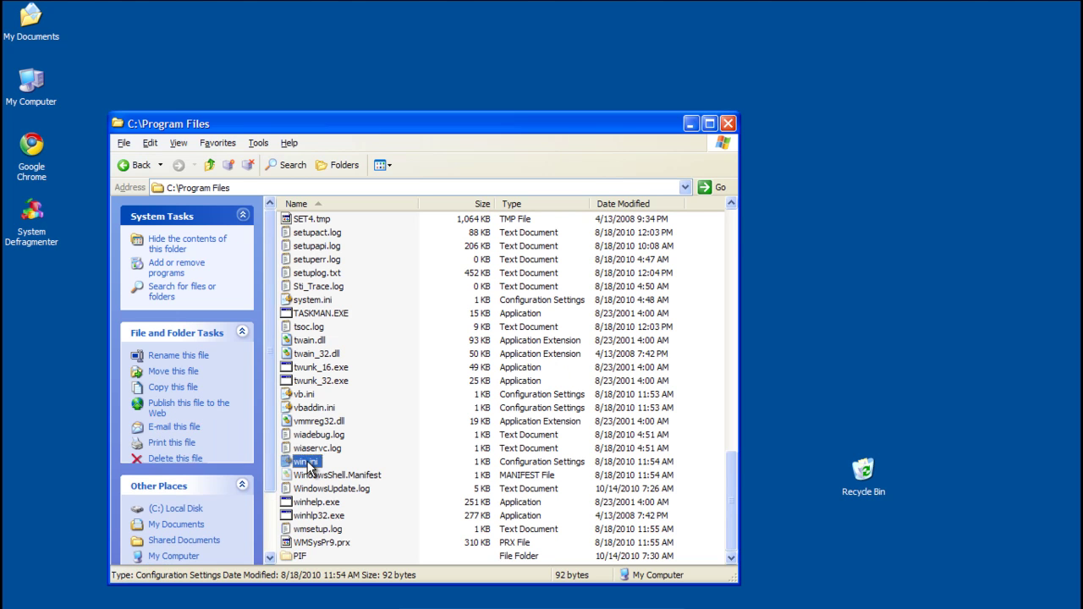
left_click(682, 279)
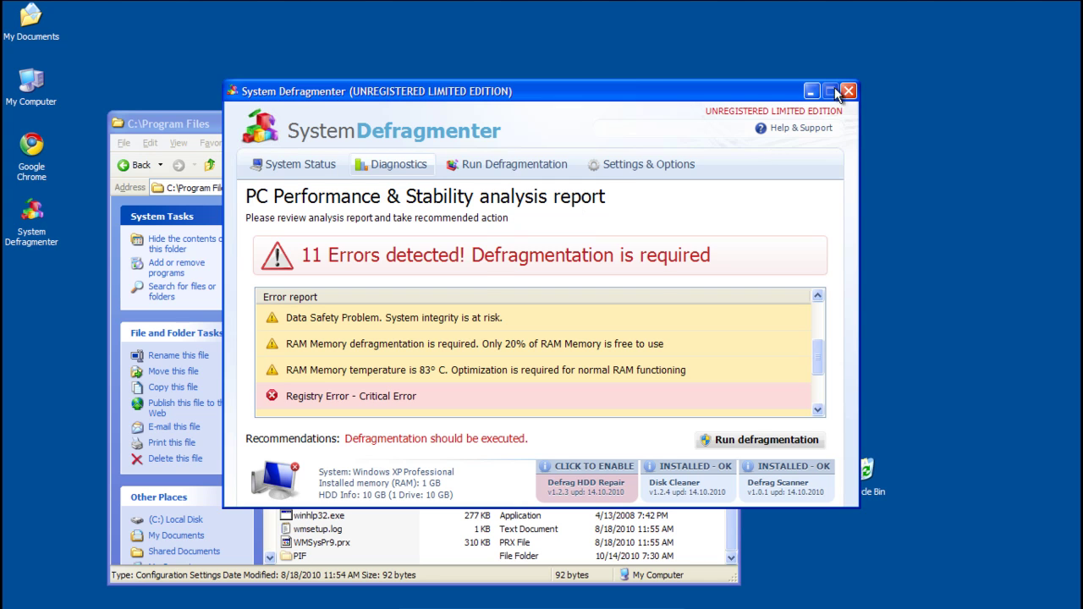
left_click(848, 91)
Step: Try to open the system32 folder listed in C:\Program Files and dismiss the error message
scroll(334, 436, "up", 15)
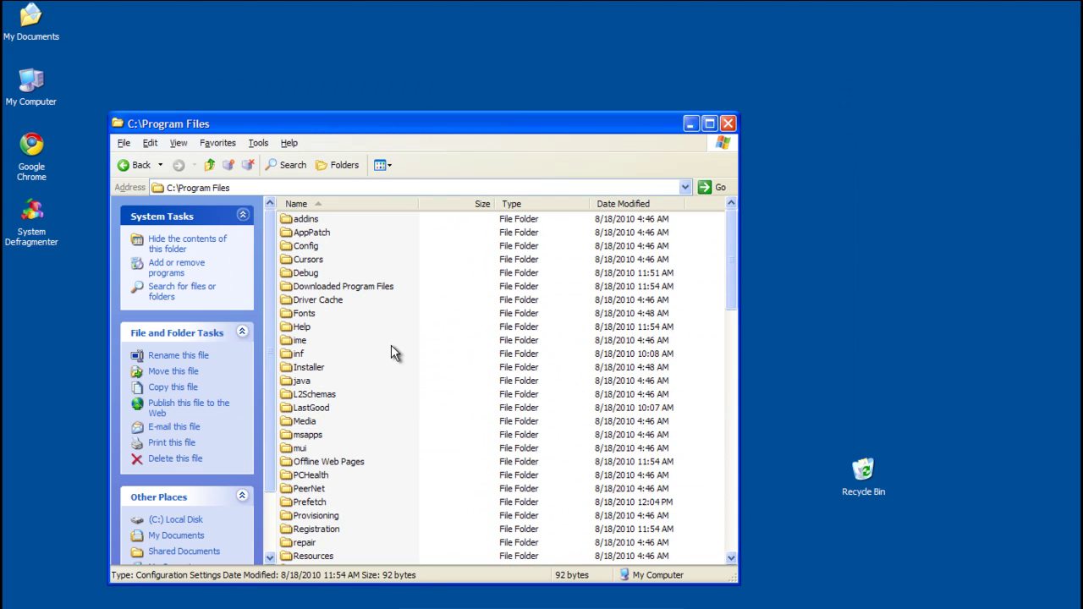
scroll(368, 461, "down", 3)
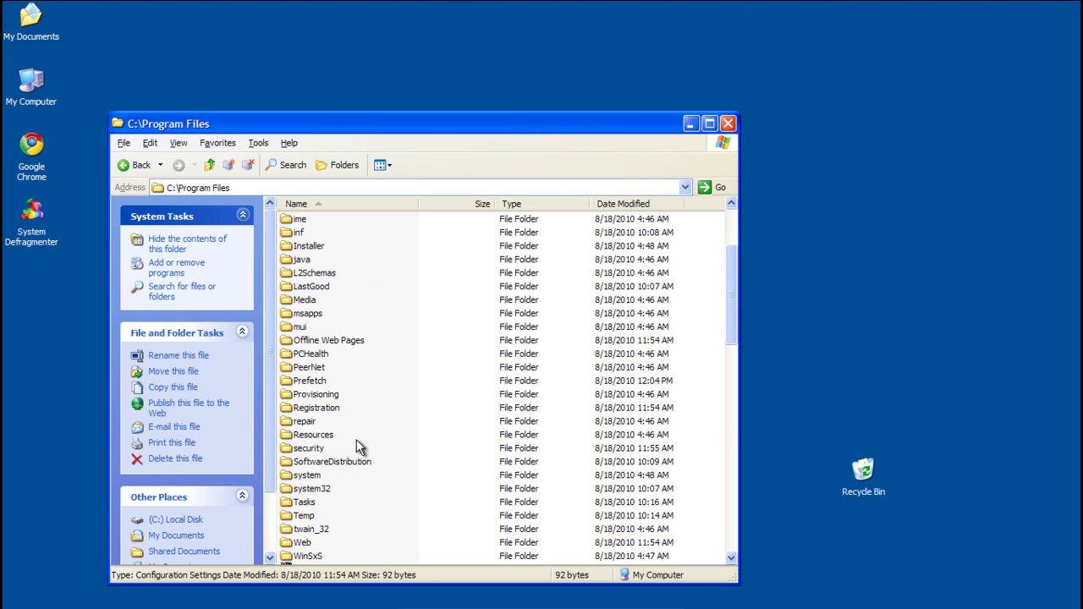
scroll(352, 433, "down", 1)
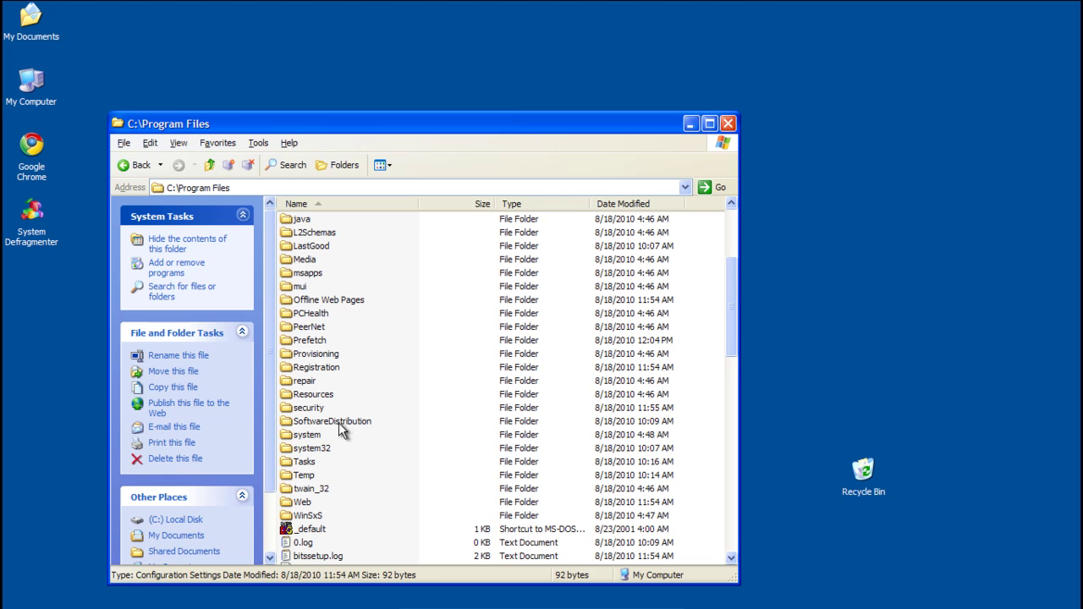
scroll(340, 430, "down", 1)
double_click(313, 411)
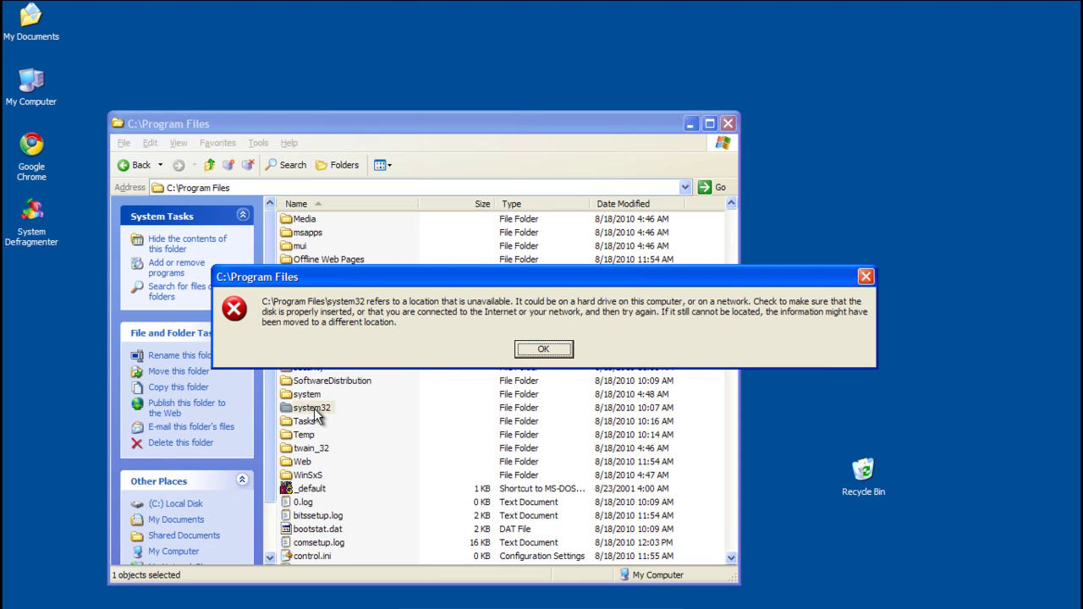
left_click(544, 349)
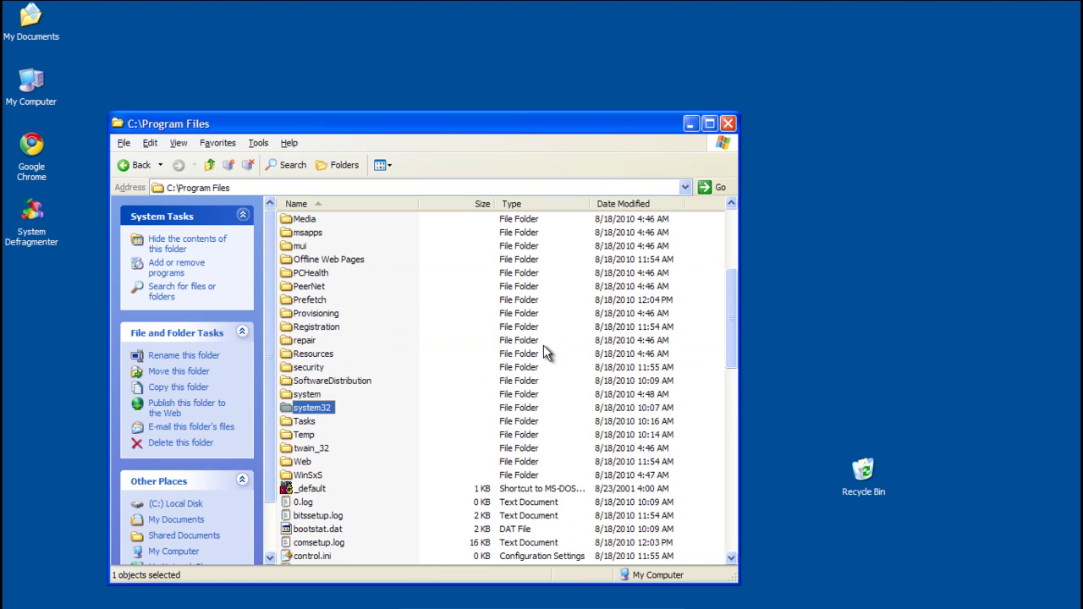
Step: Try to reach system32 by extending the current folder path to C:\Program Files\system32
left_click(292, 188)
double_click(296, 188)
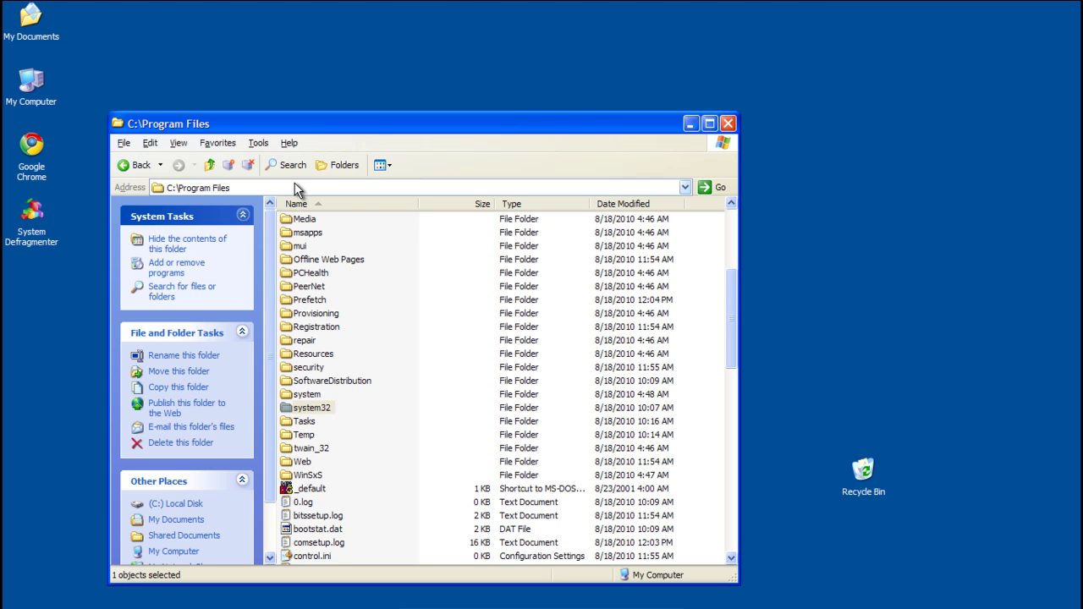
type("\\system")
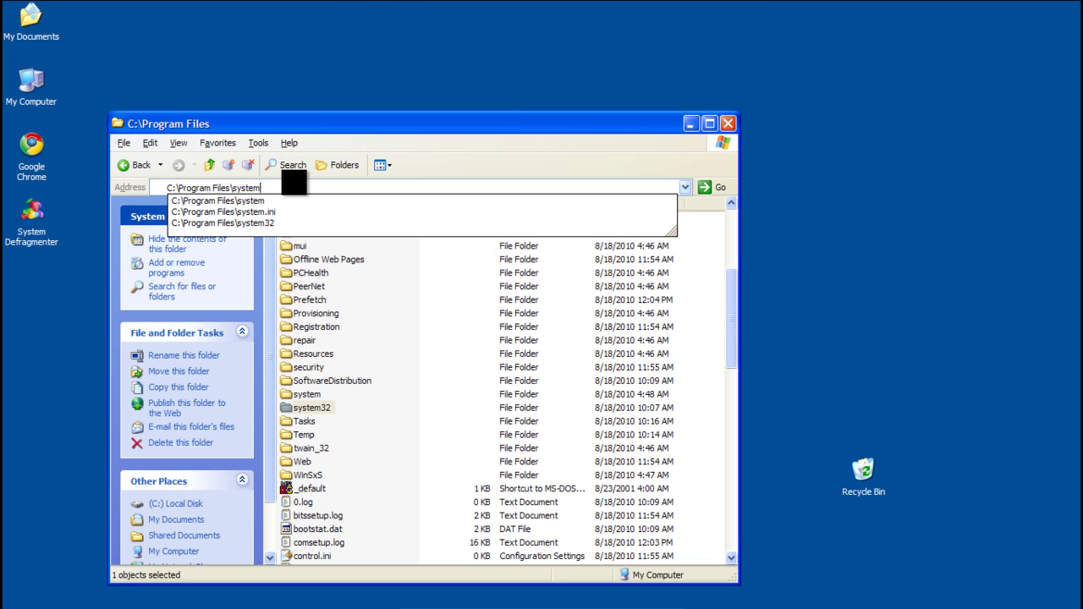
type("32")
key("Return")
key("Return")
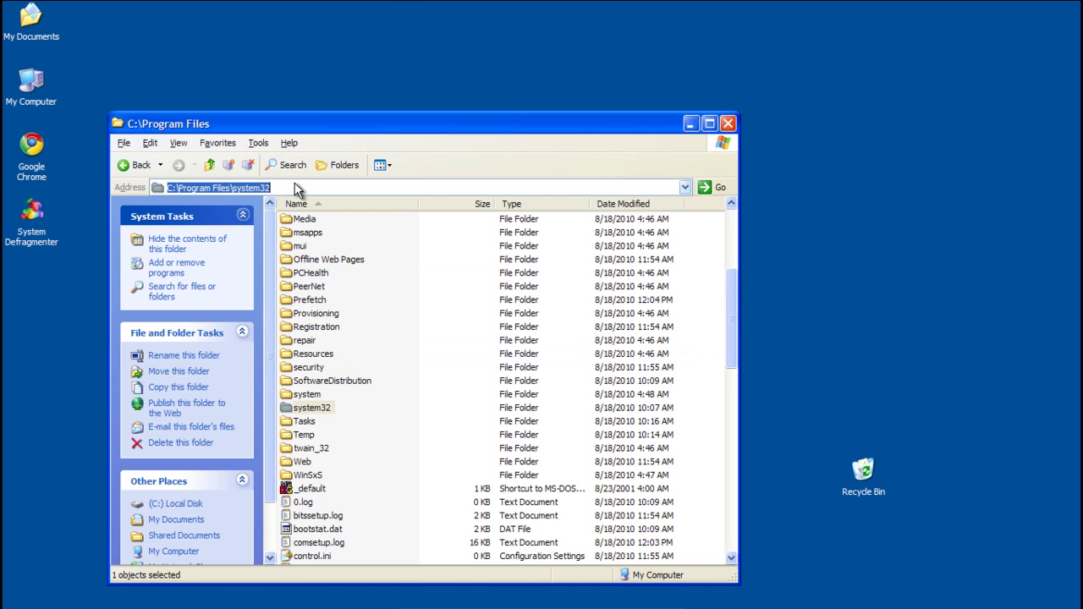
left_click(398, 381)
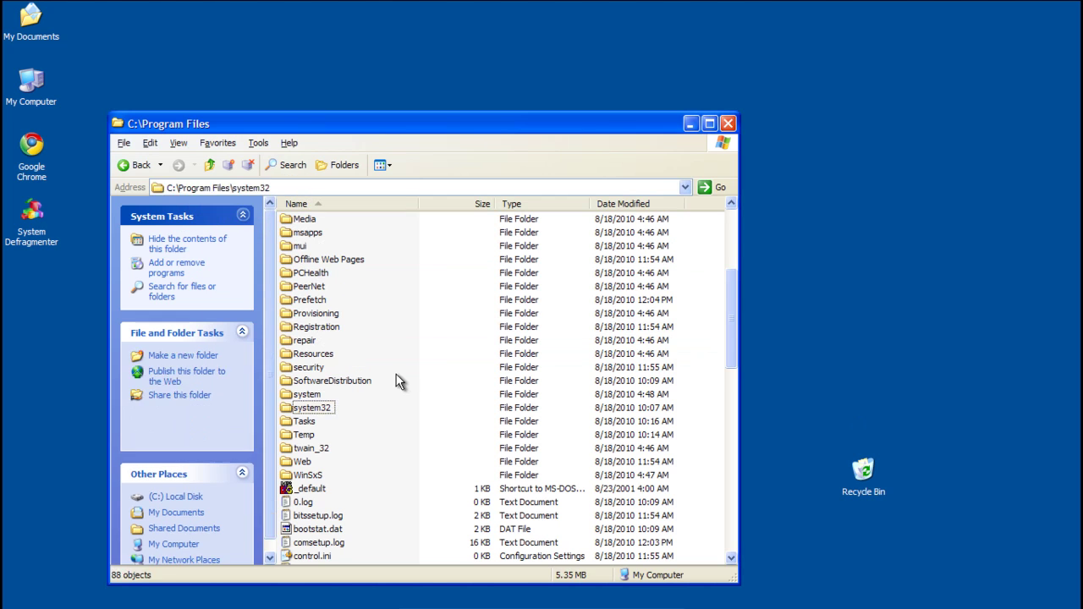
Step: Try to open the AppPatch and Fonts folders in the Program Files listing, dismissing each error message
scroll(398, 381, "up", 5)
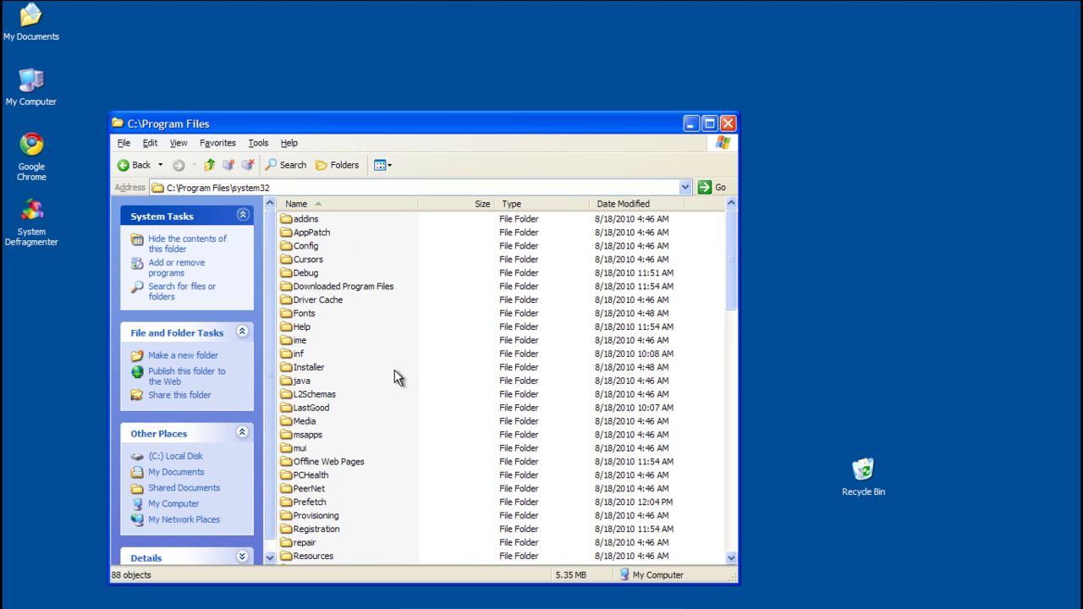
double_click(311, 234)
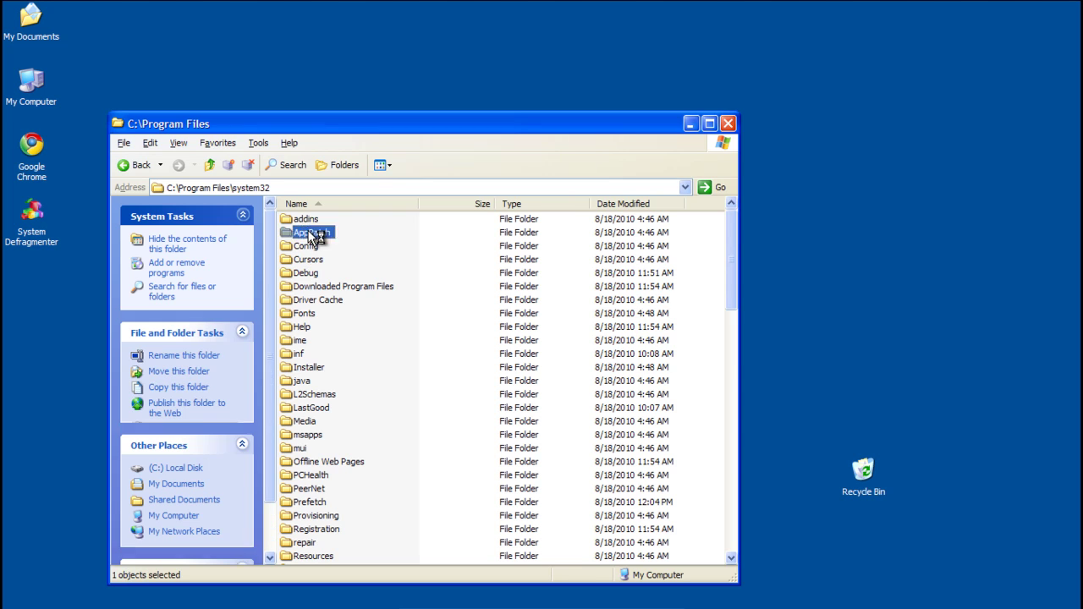
left_click(544, 349)
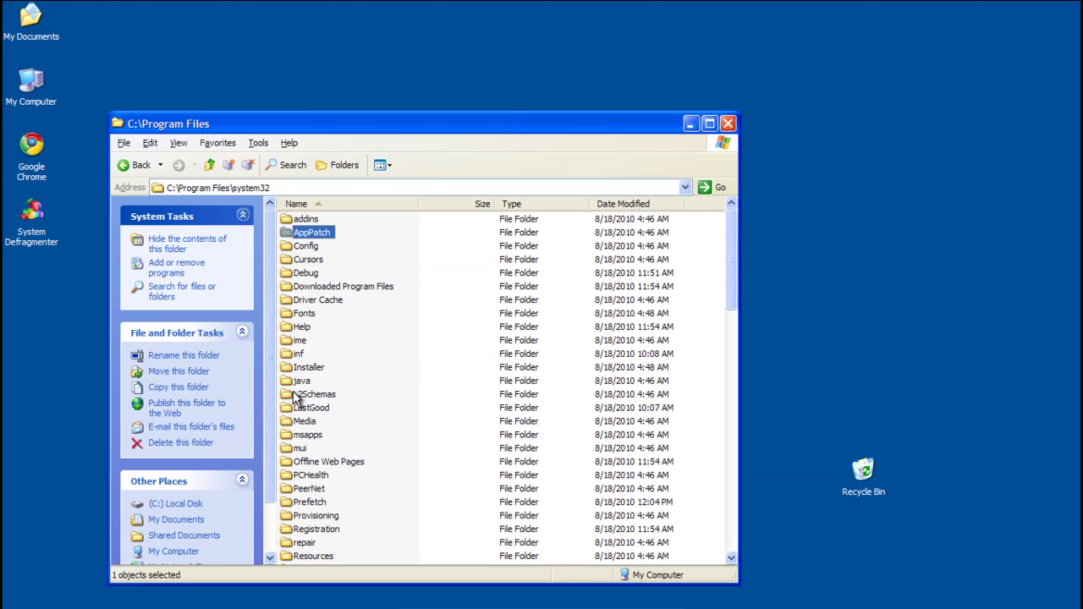
double_click(304, 314)
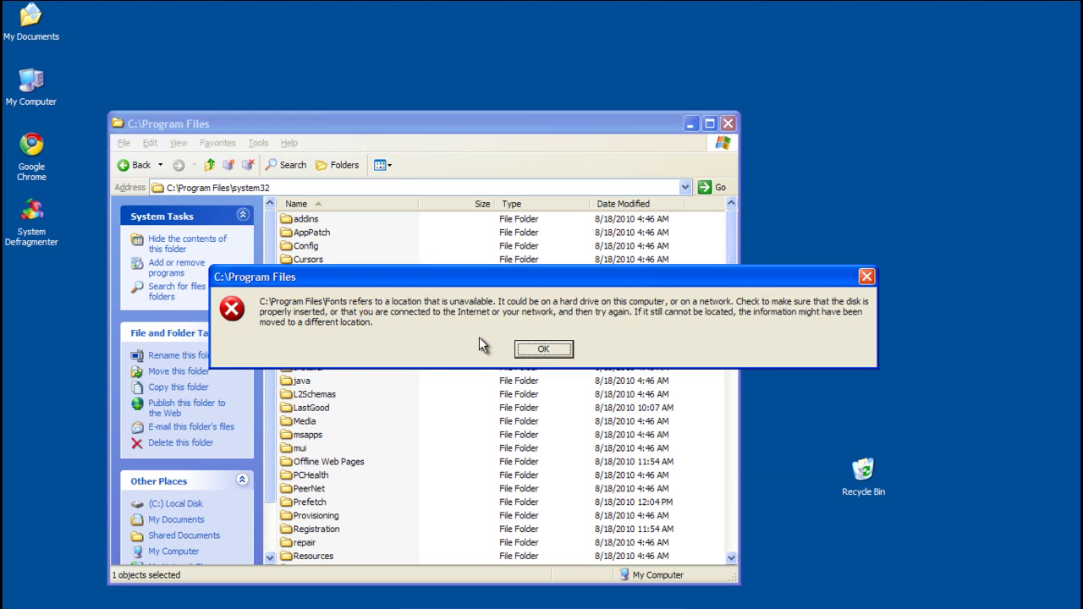
left_click(542, 349)
Step: Try to run explorer.exe from the Program Files listing, dismiss the error, and fit the Type column to its contents
scroll(317, 465, "down", 10)
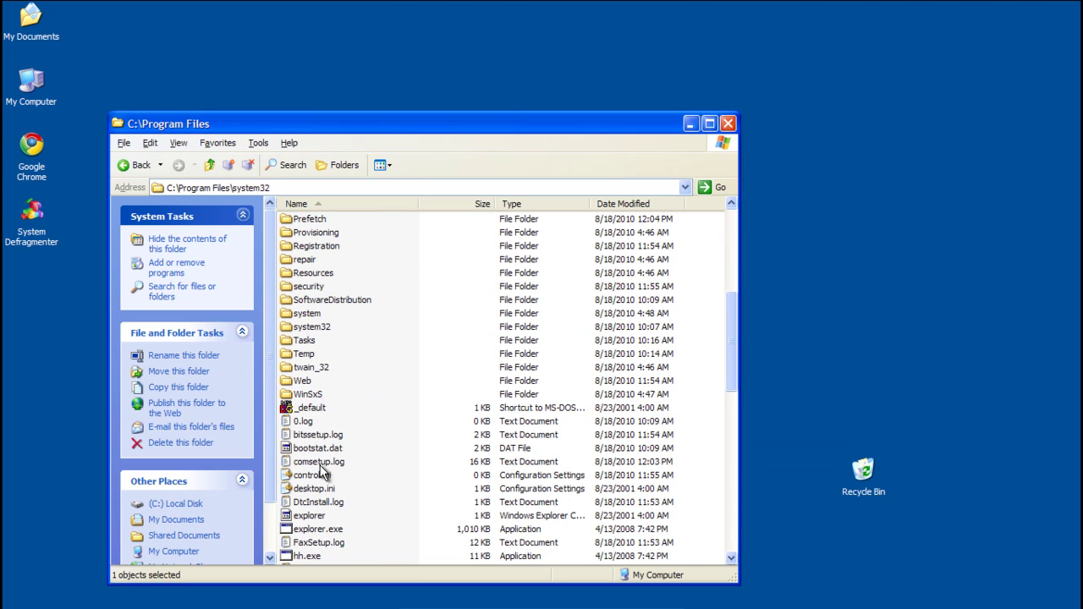
double_click(326, 408)
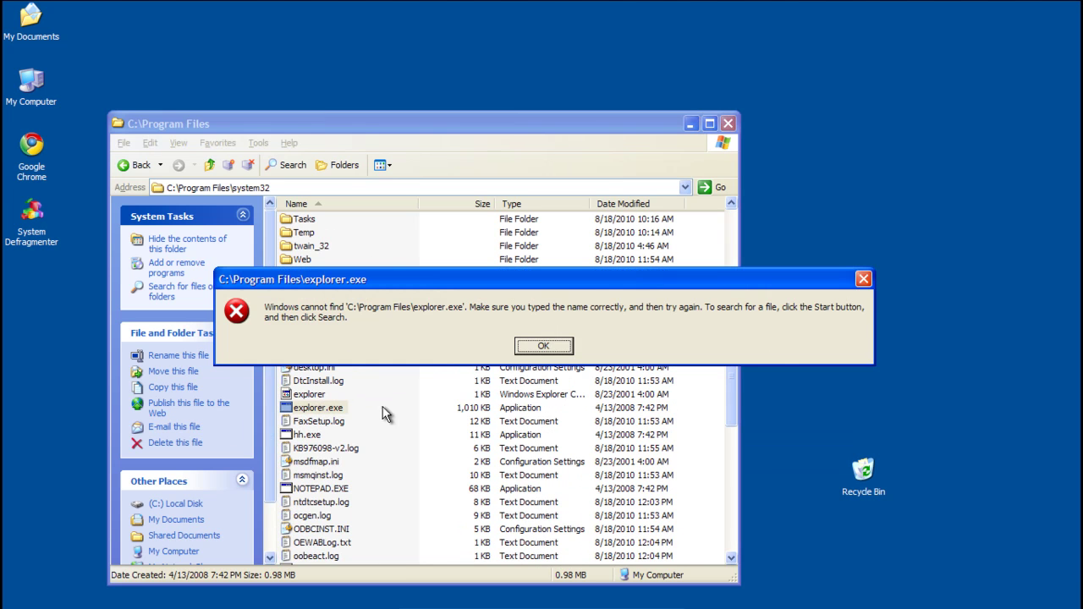
left_click(542, 346)
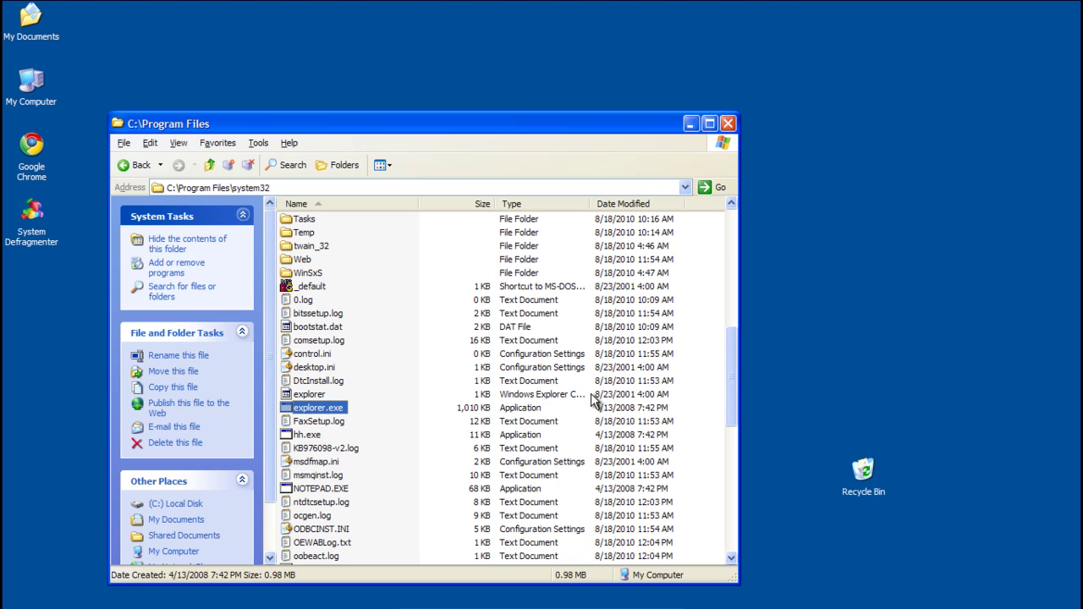
double_click(591, 204)
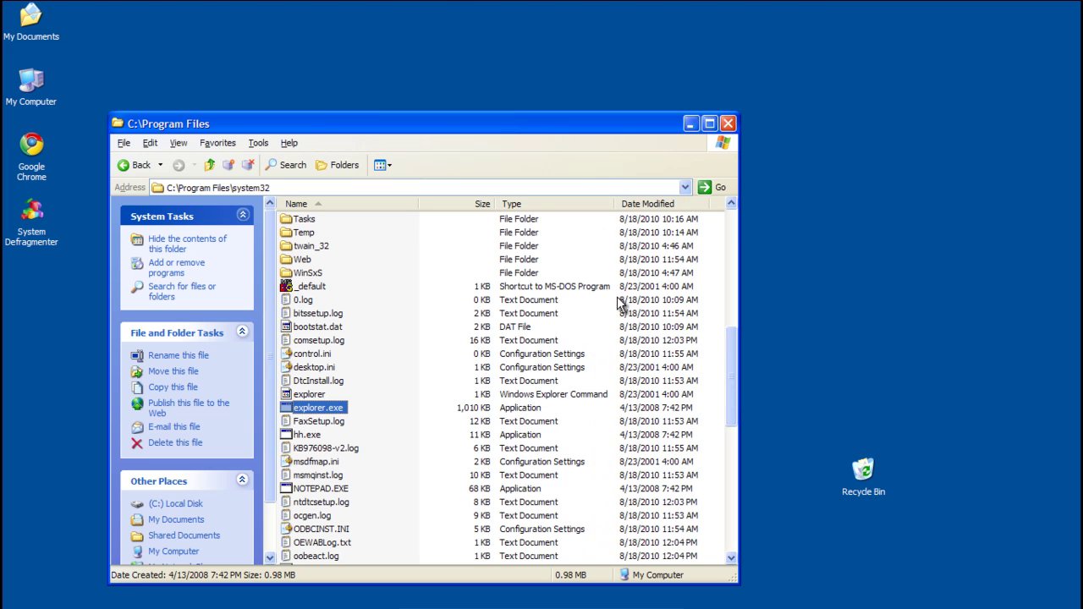
Step: Examine the general and checksum properties of explorer.exe and close them without making changes
left_click(324, 394)
left_click(327, 411)
scroll(330, 396, "down", 12)
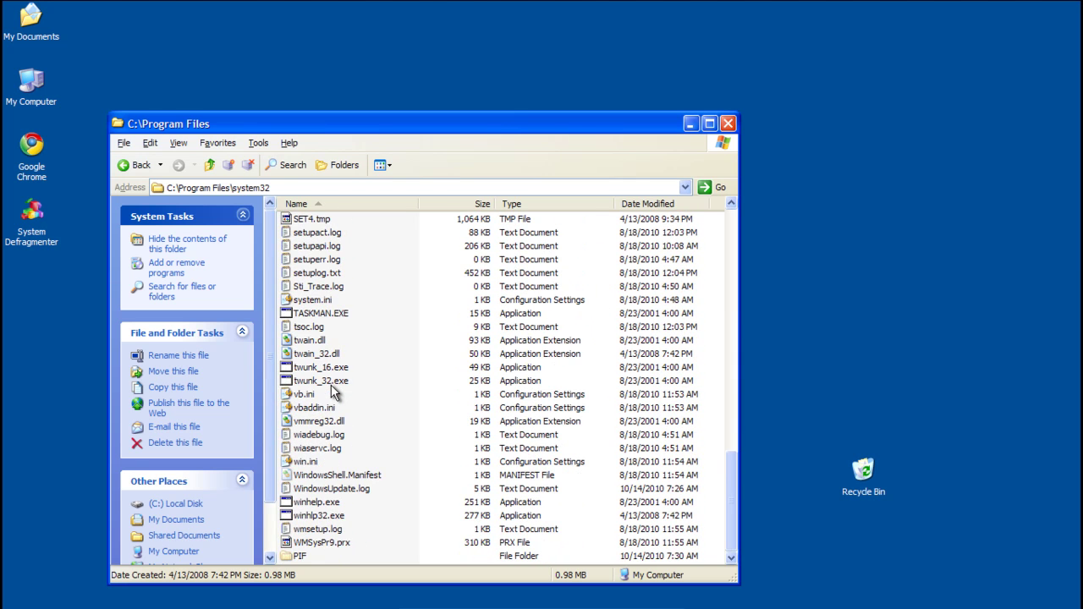
scroll(364, 406, "up", 9)
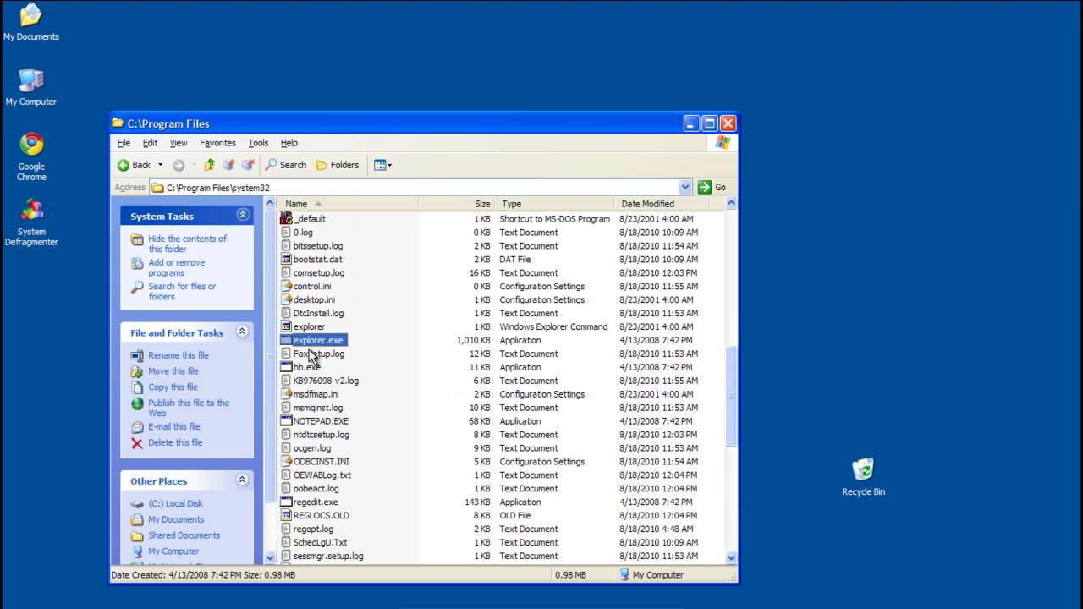
right_click(306, 347)
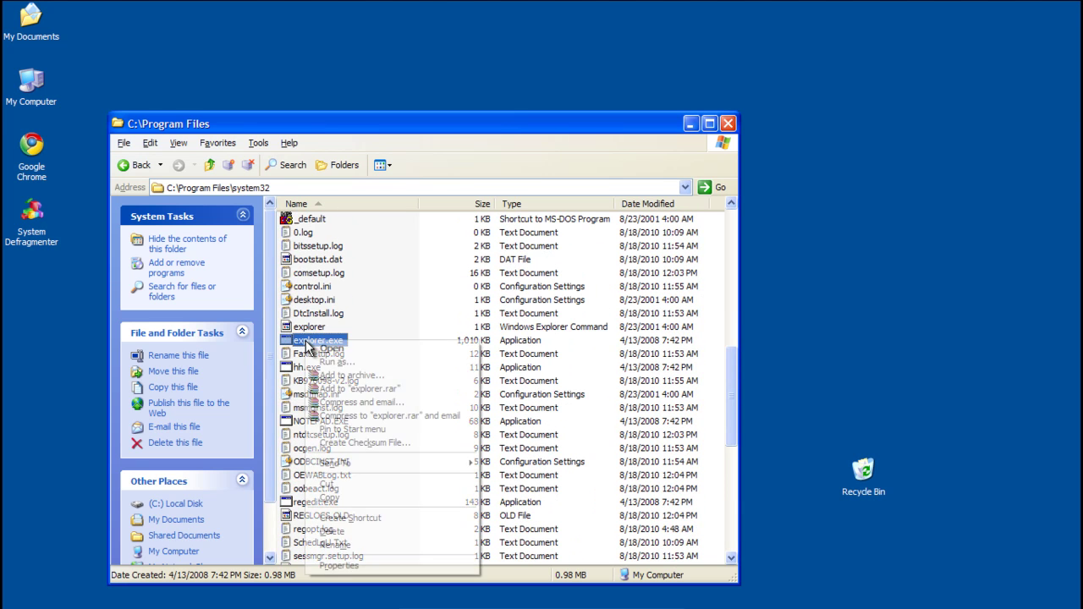
left_click(381, 567)
scroll(381, 559, "down", 3)
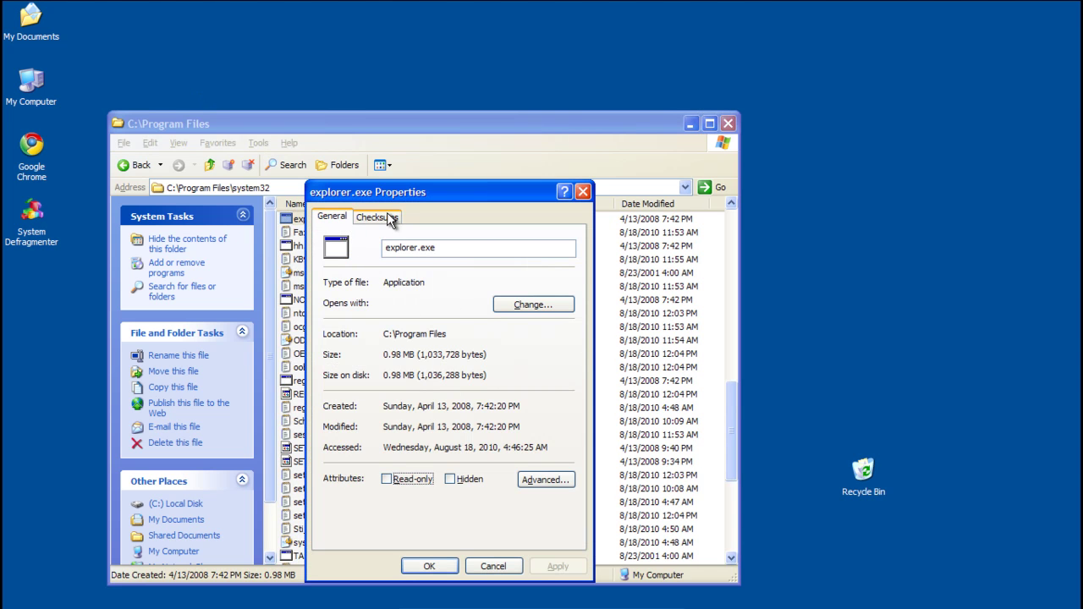
left_click(382, 220)
left_click(331, 217)
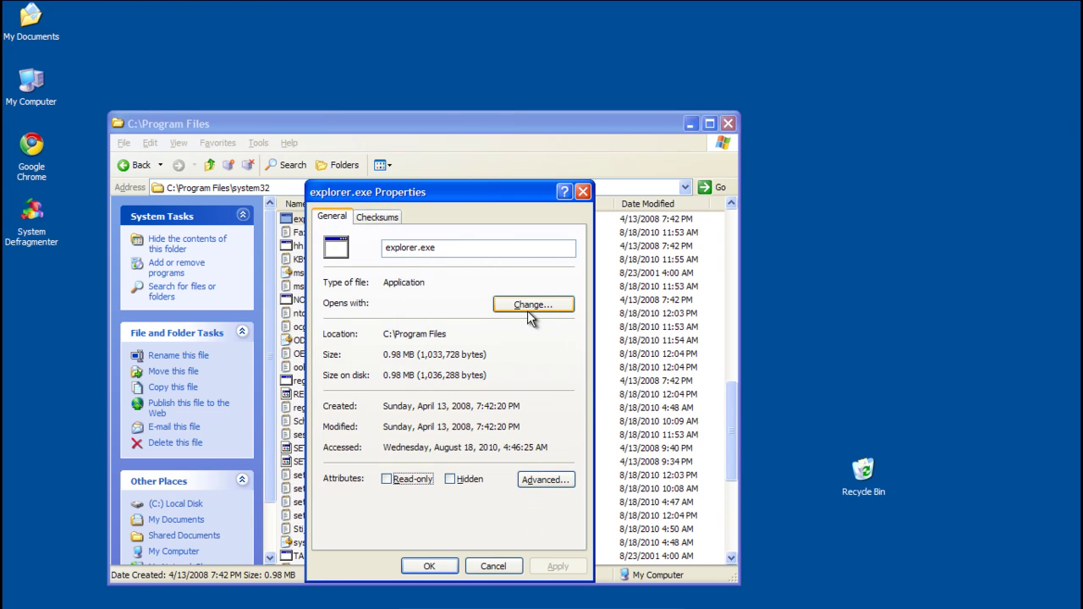
left_click(494, 566)
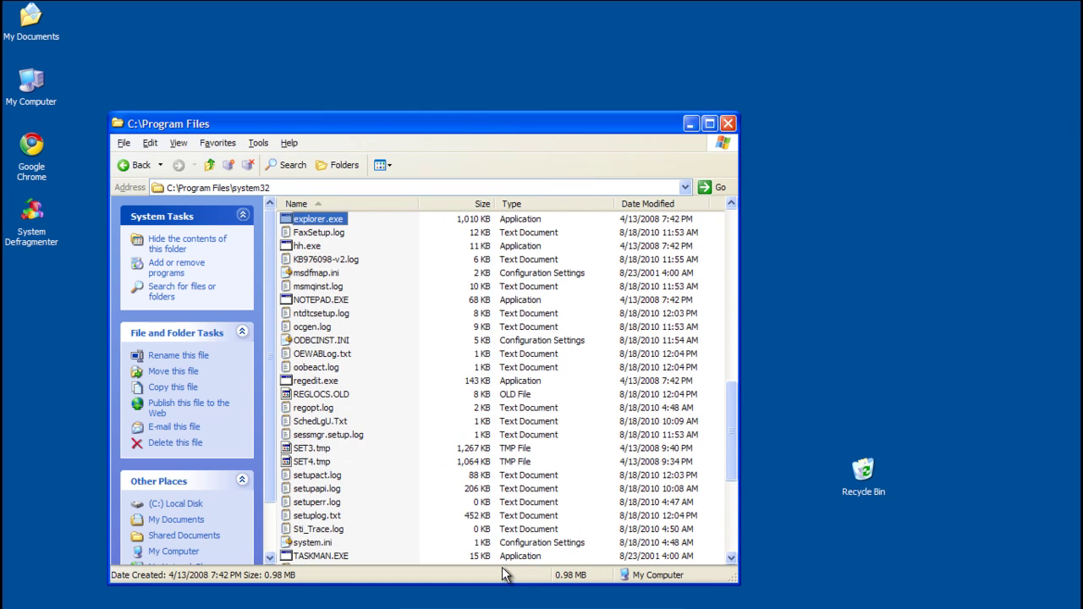
Step: Look through the rest of the Program Files listing down to the PIF folder and close the folder window
scroll(489, 448, "down", 3)
scroll(432, 451, "down", 1)
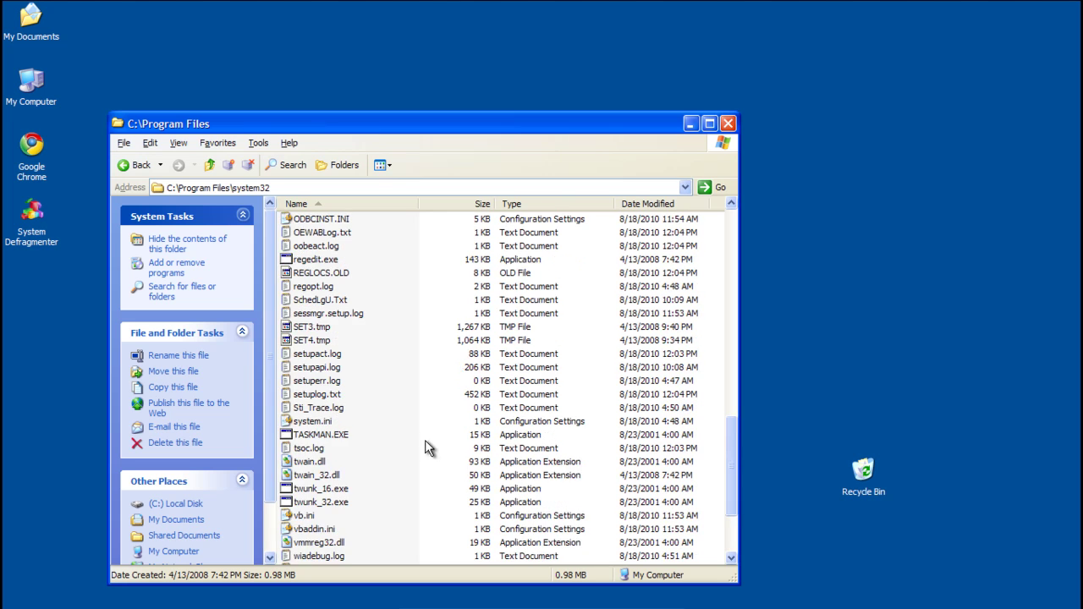
scroll(428, 448, "down", 3)
left_click(54, 440)
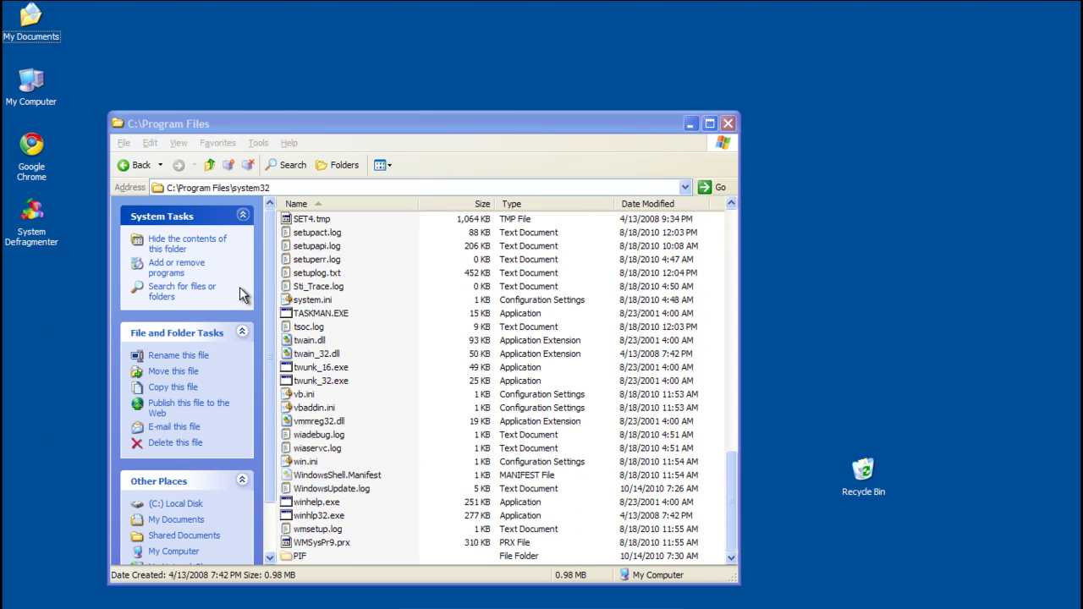
left_click(728, 123)
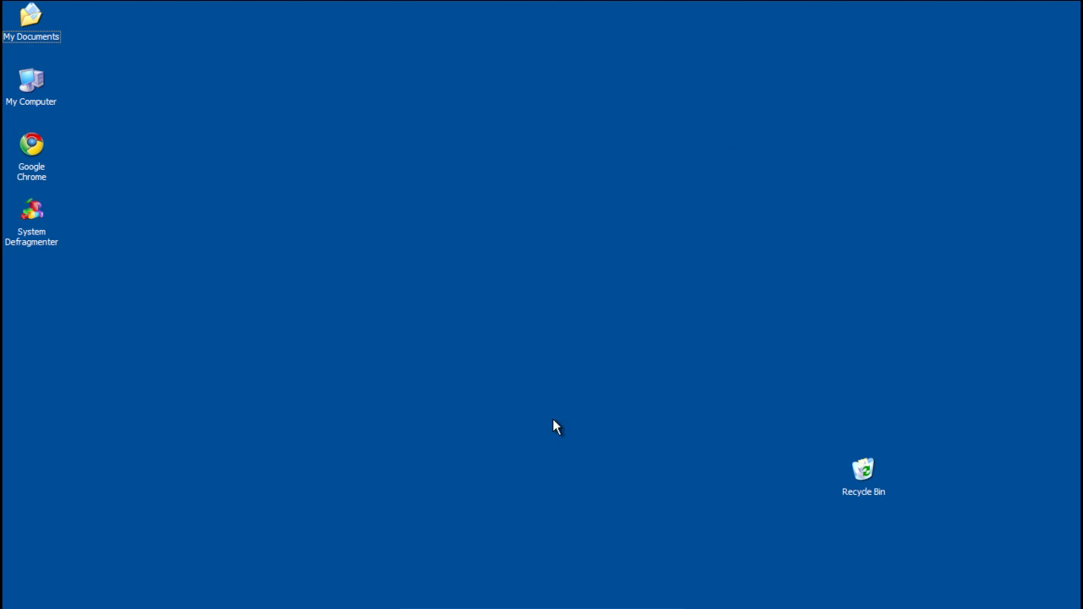
key("super")
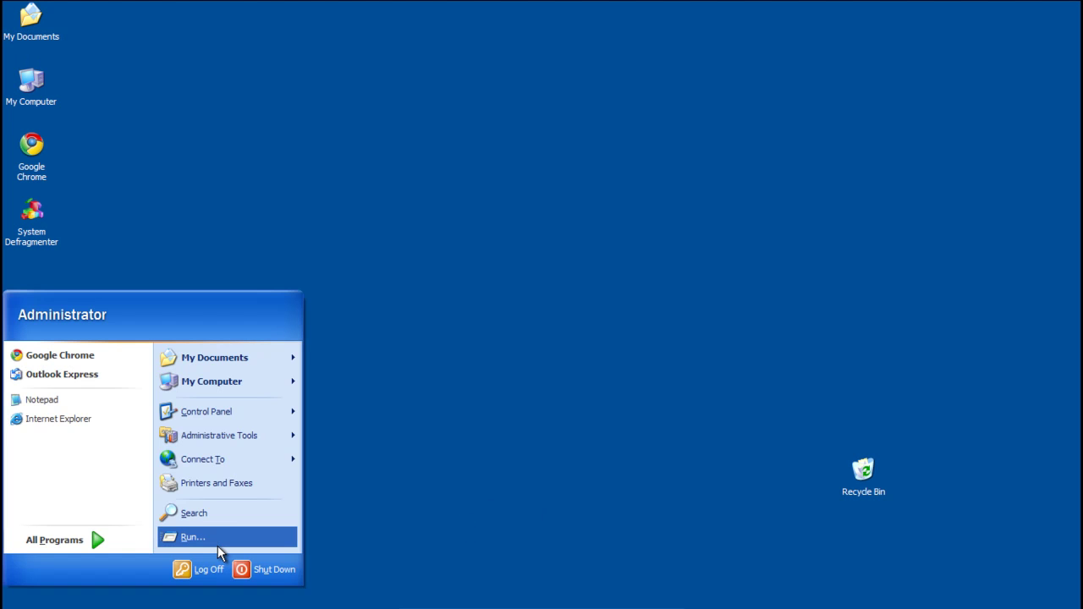
left_click(53, 540)
left_click(484, 471)
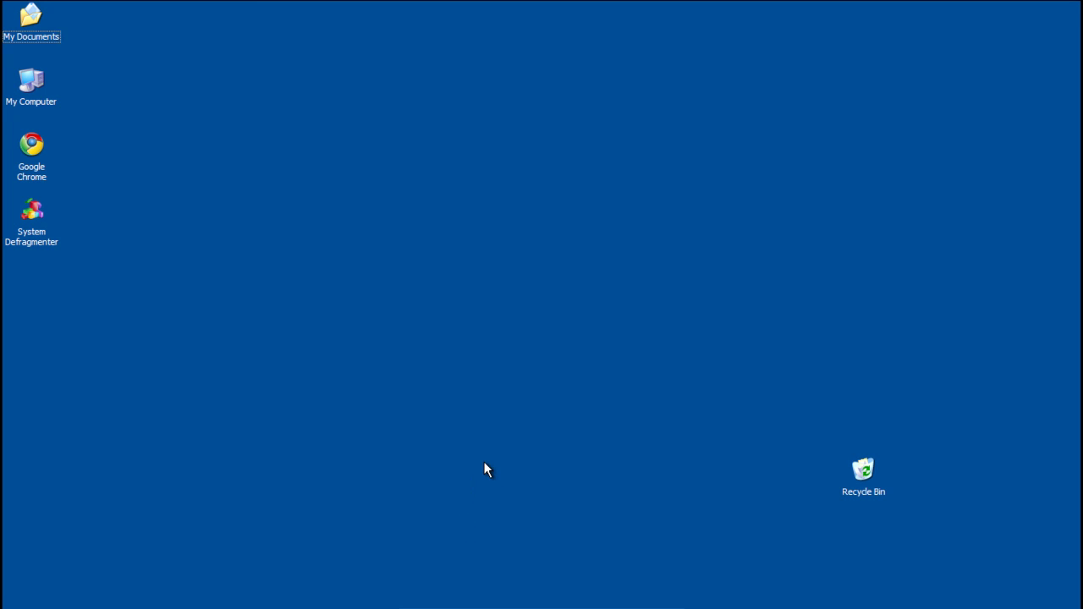
Step: Reopen System Defragmenter from the desktop and review its error report from the first entry
double_click(40, 218)
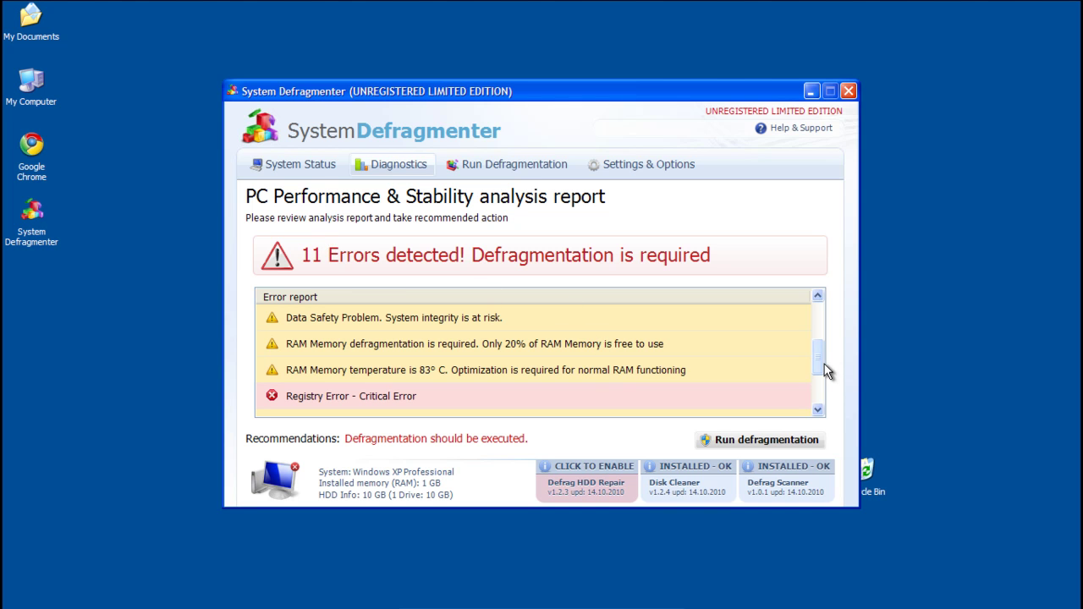
left_click_drag(825, 366, 805, 307)
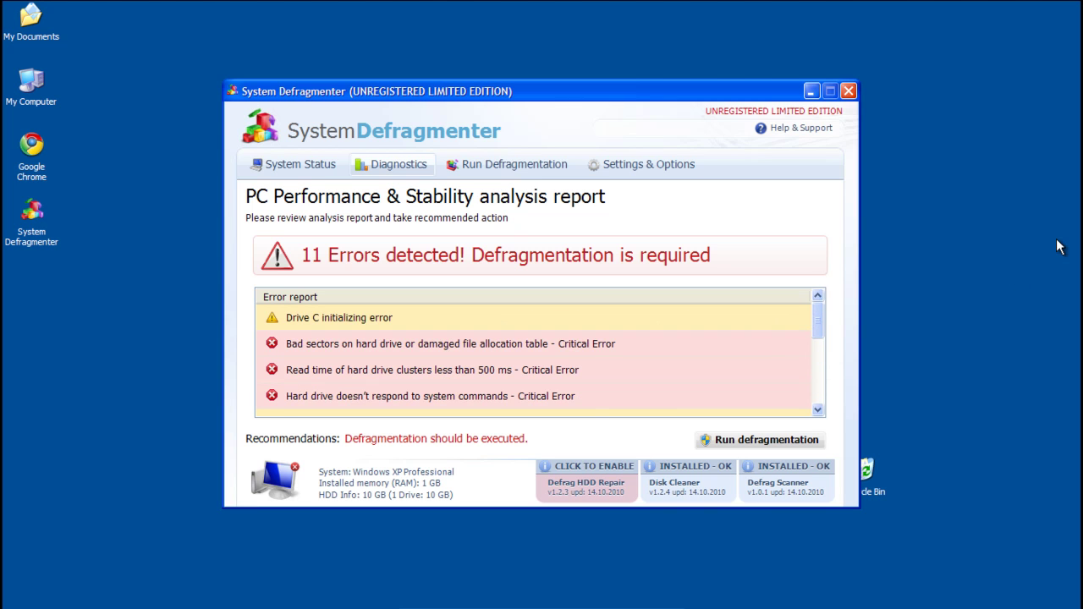